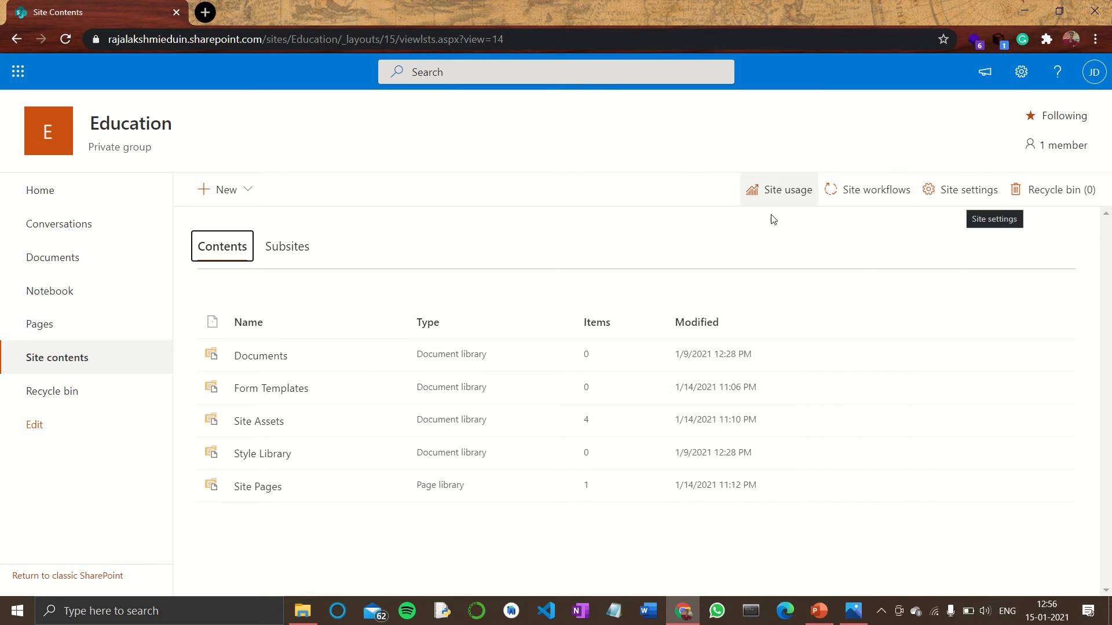
Disable Quick Launch in the navigation elements of the site settings and save the change
left_click(980, 197)
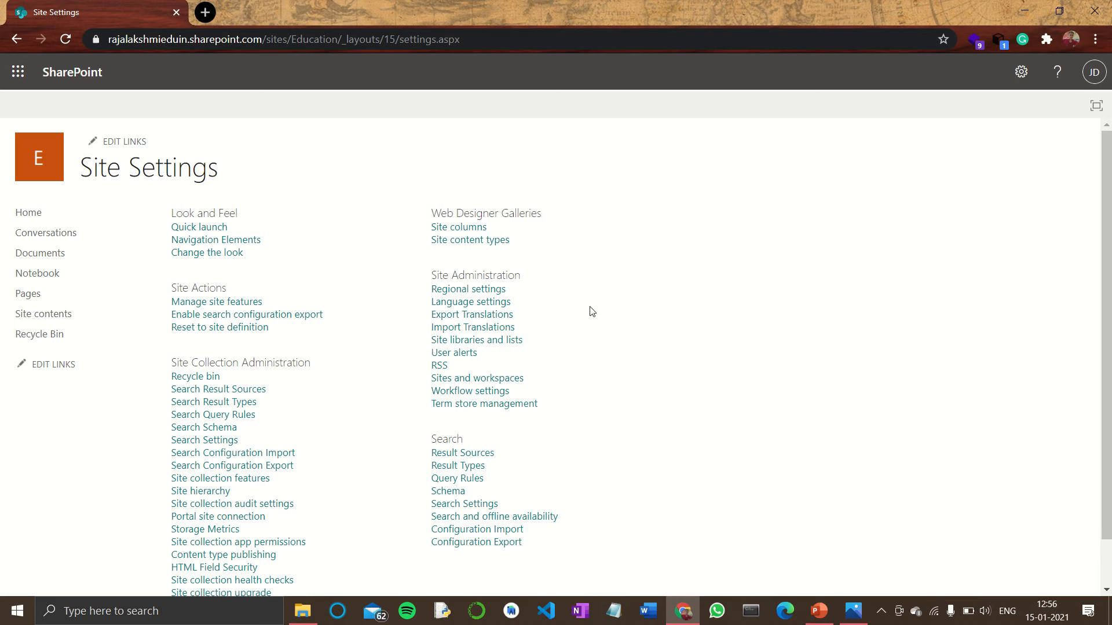
left_click(215, 241)
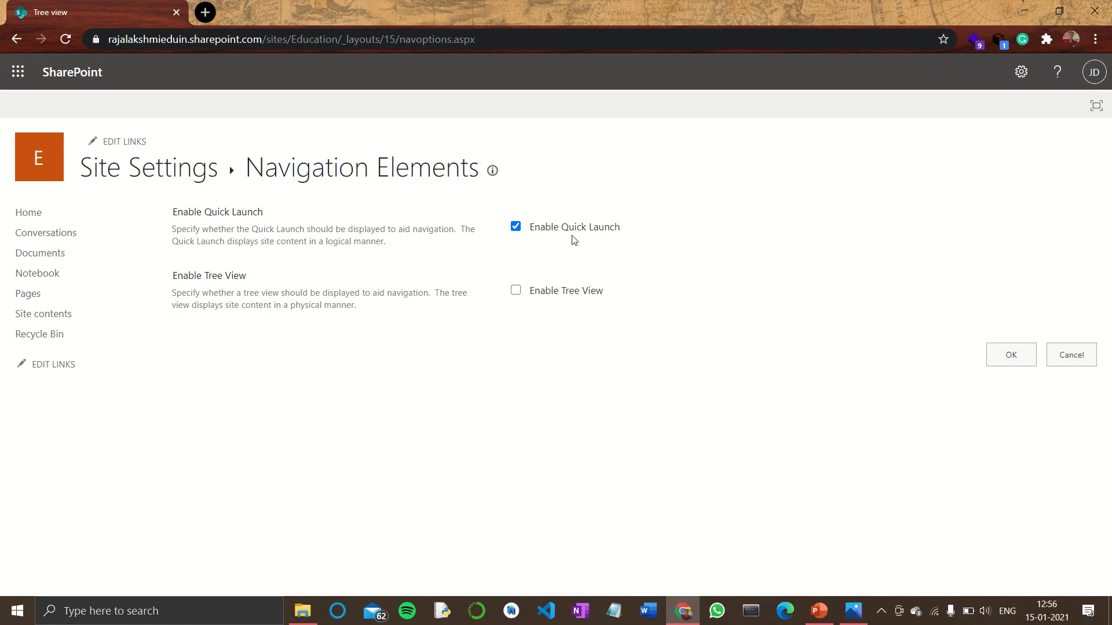
left_click(515, 227)
left_click(1020, 357)
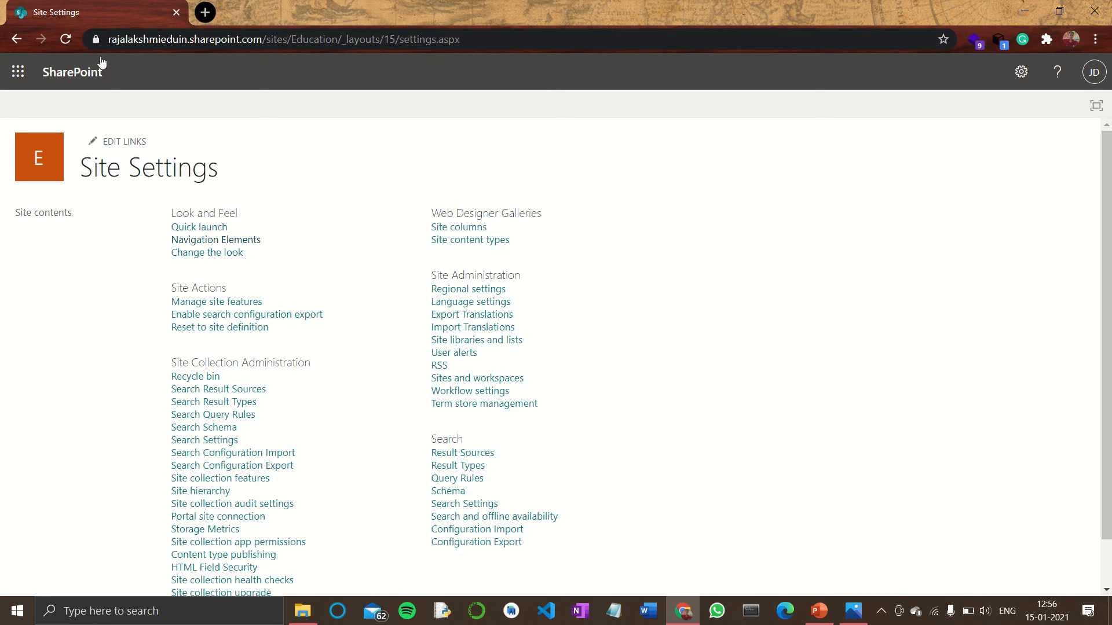
left_click_drag(290, 38, 534, 58)
key("BackSpace")
key("Return")
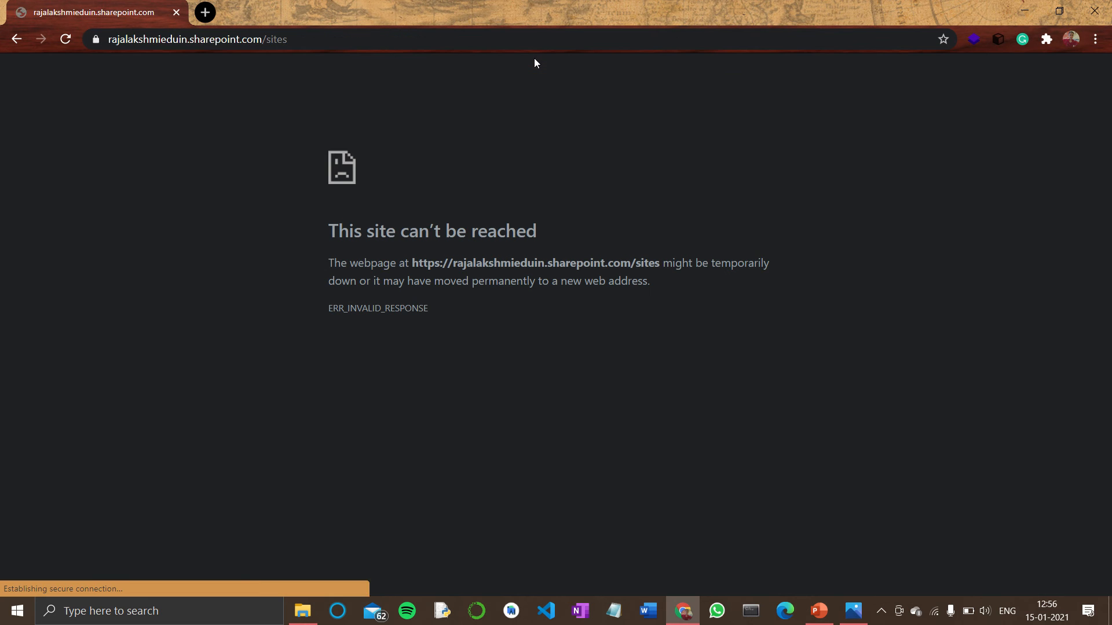
left_click(318, 40)
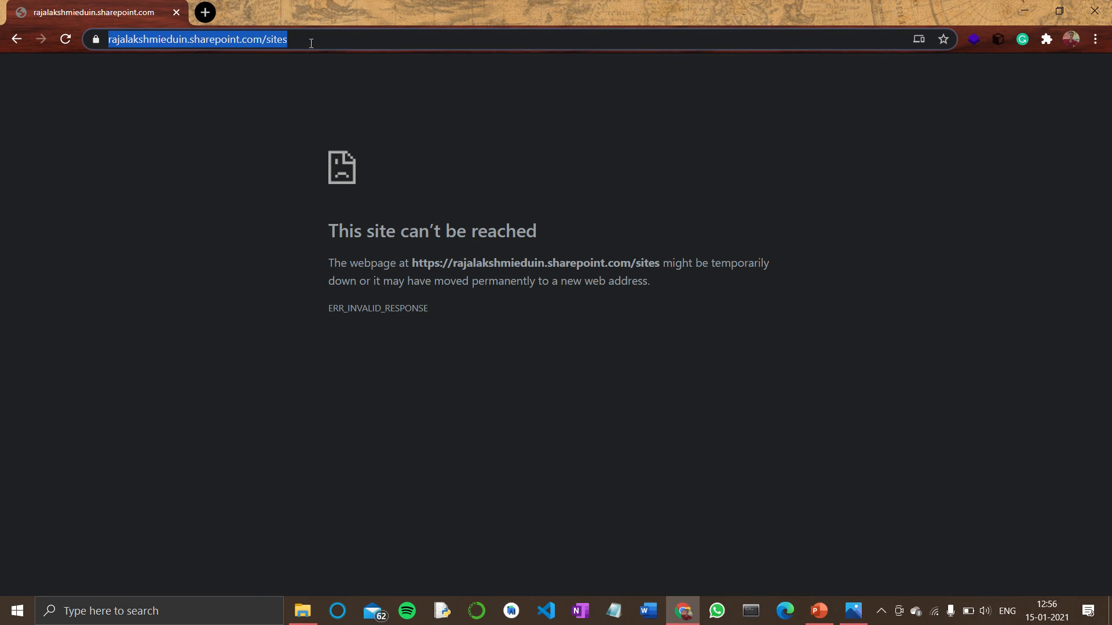
left_click(311, 43)
left_click(17, 38)
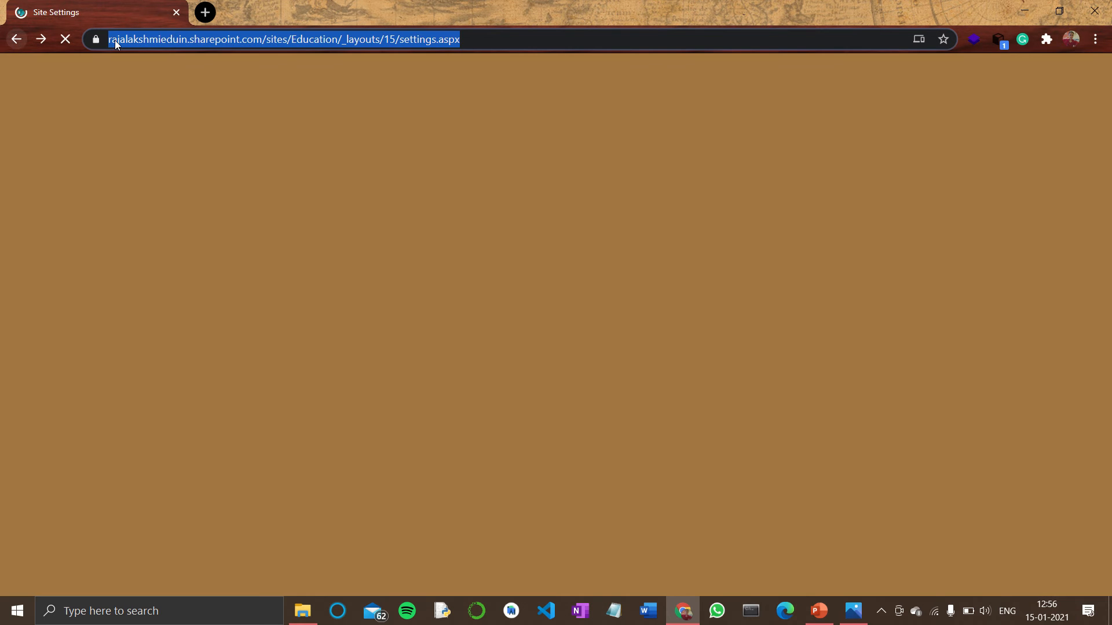
Go to the Education site's home page by shortening the settings address so it ends in /sites/Education
left_click(337, 39)
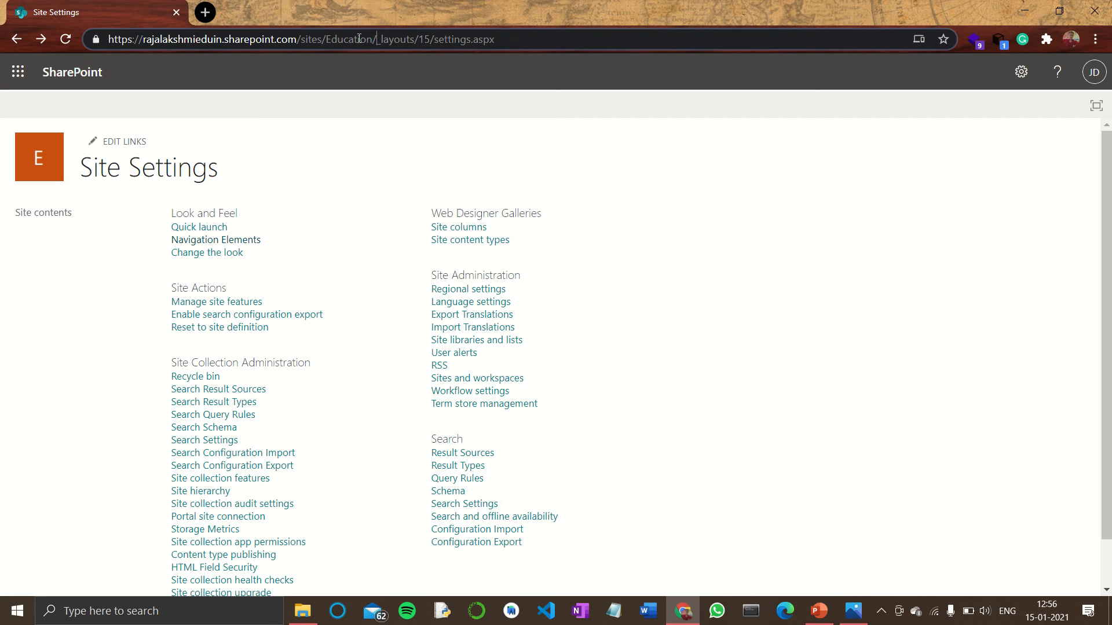
left_click_drag(373, 38, 542, 38)
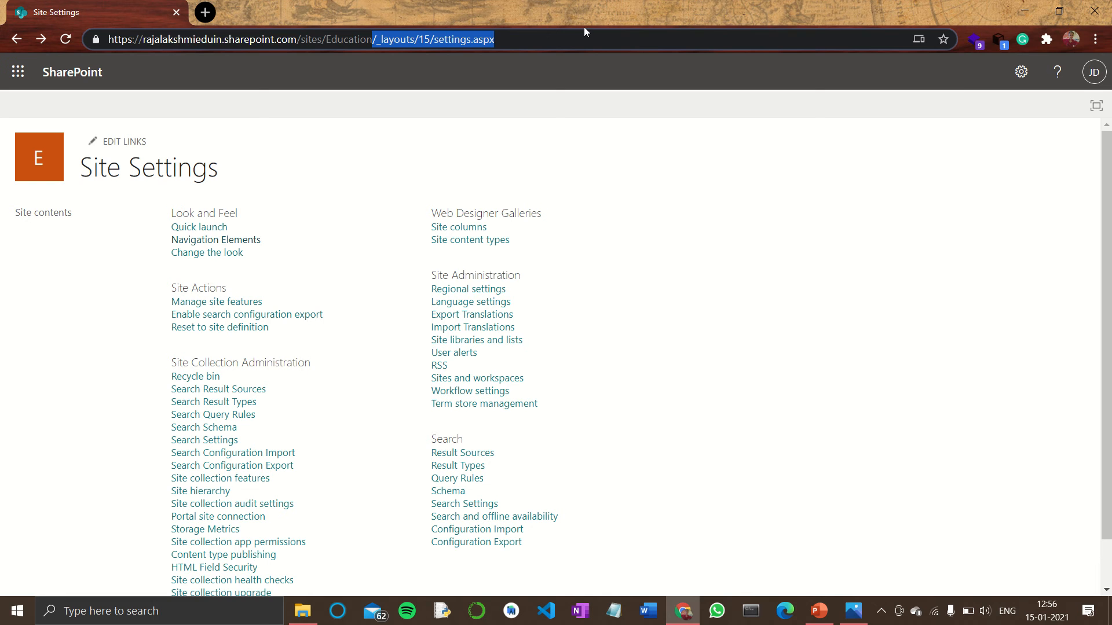
key("BackSpace")
key("Return")
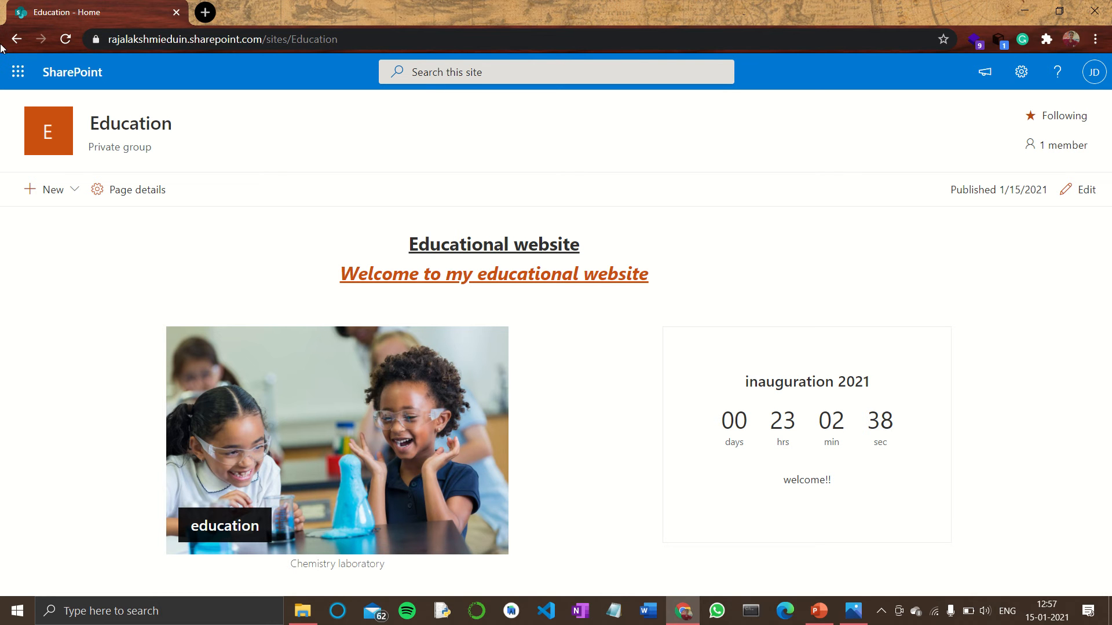
Create a news post from the Blank template and name it "school"
left_click(71, 191)
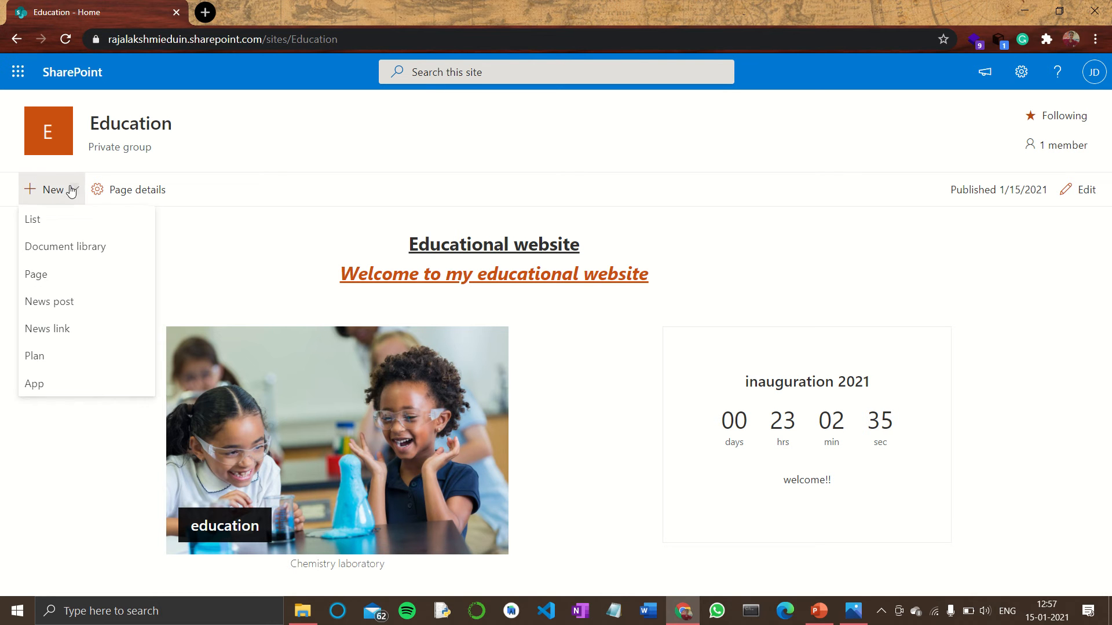
left_click(77, 314)
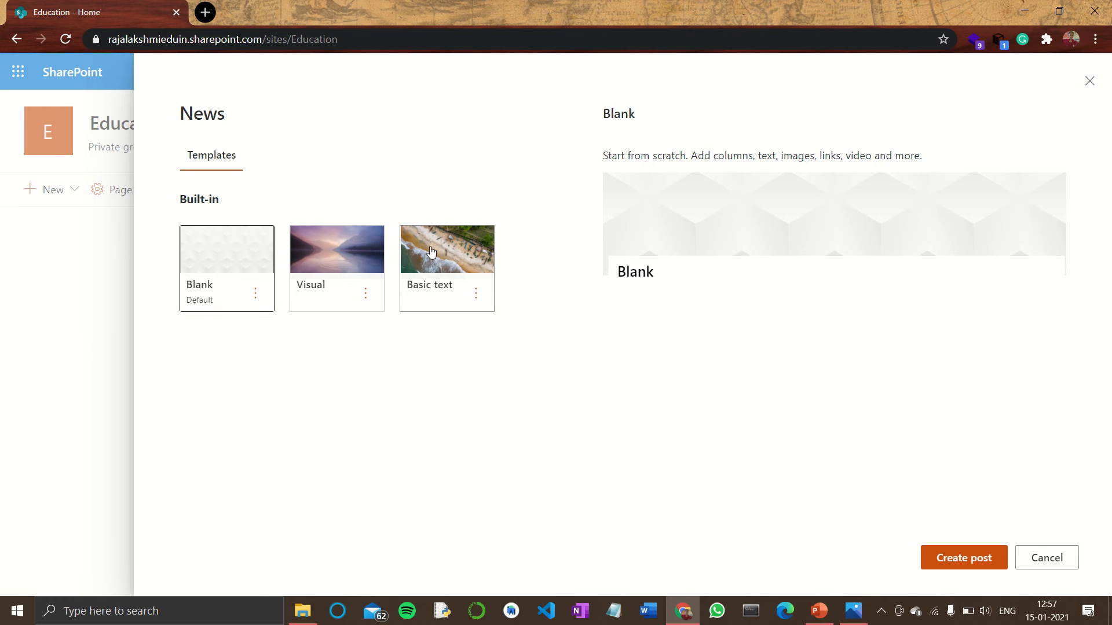
left_click(940, 559)
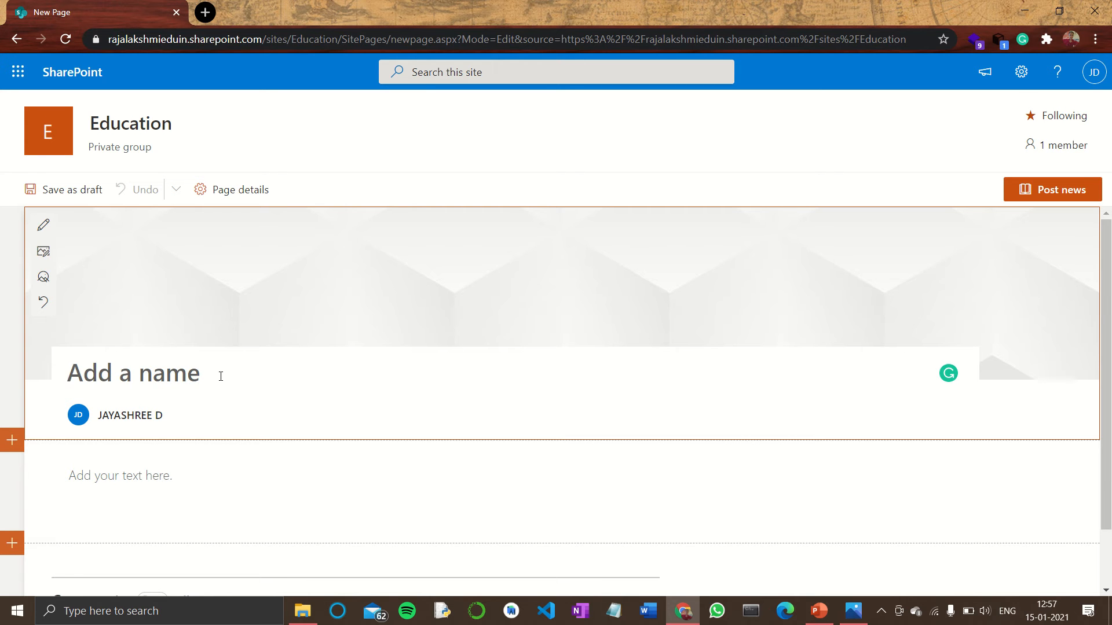
type("school")
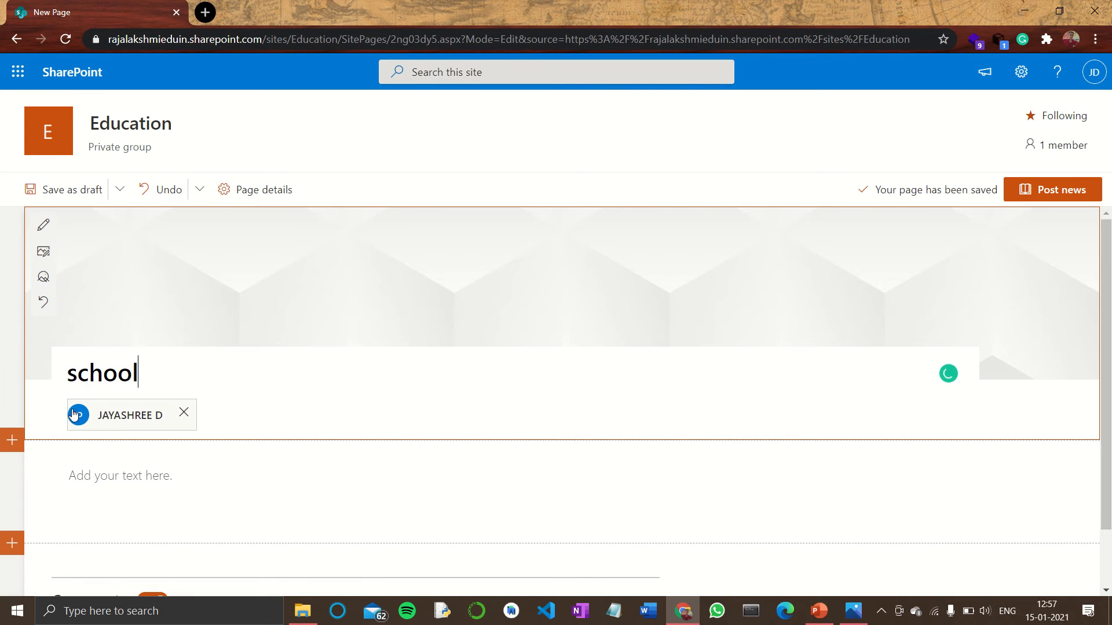
Remove the news post's author, search the directory by the author's name and assign the same person again
left_click(184, 413)
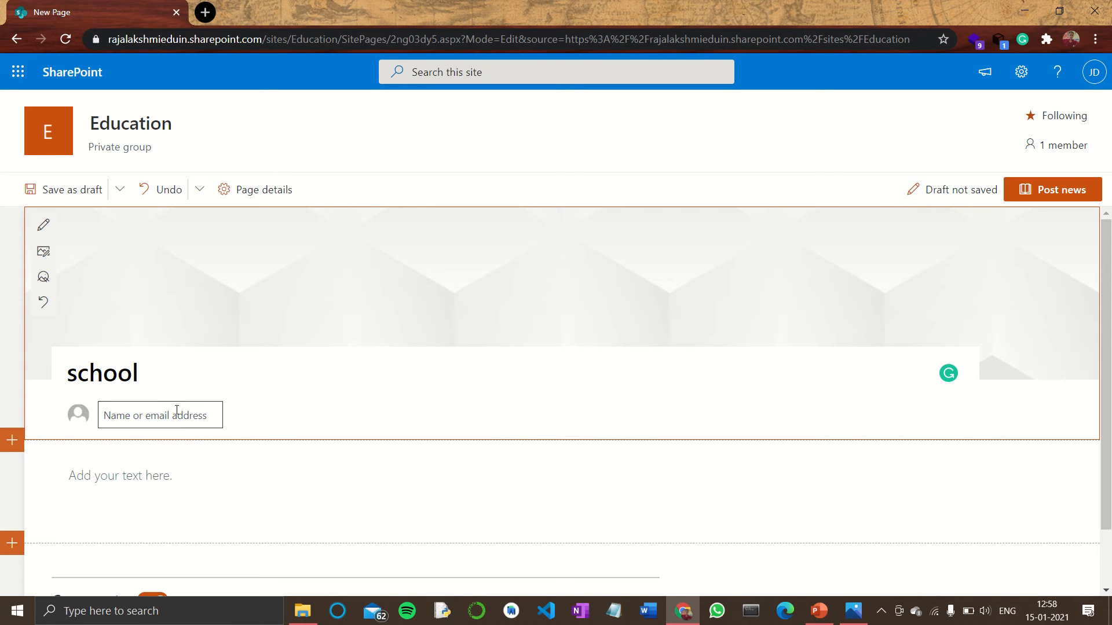
left_click(189, 423)
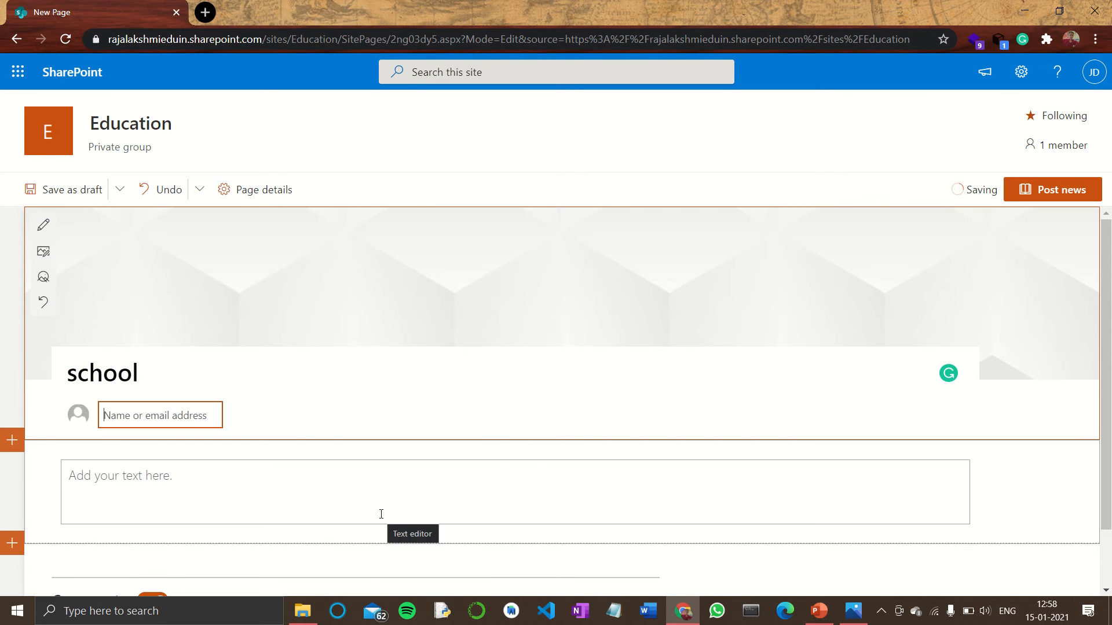
type("jaya")
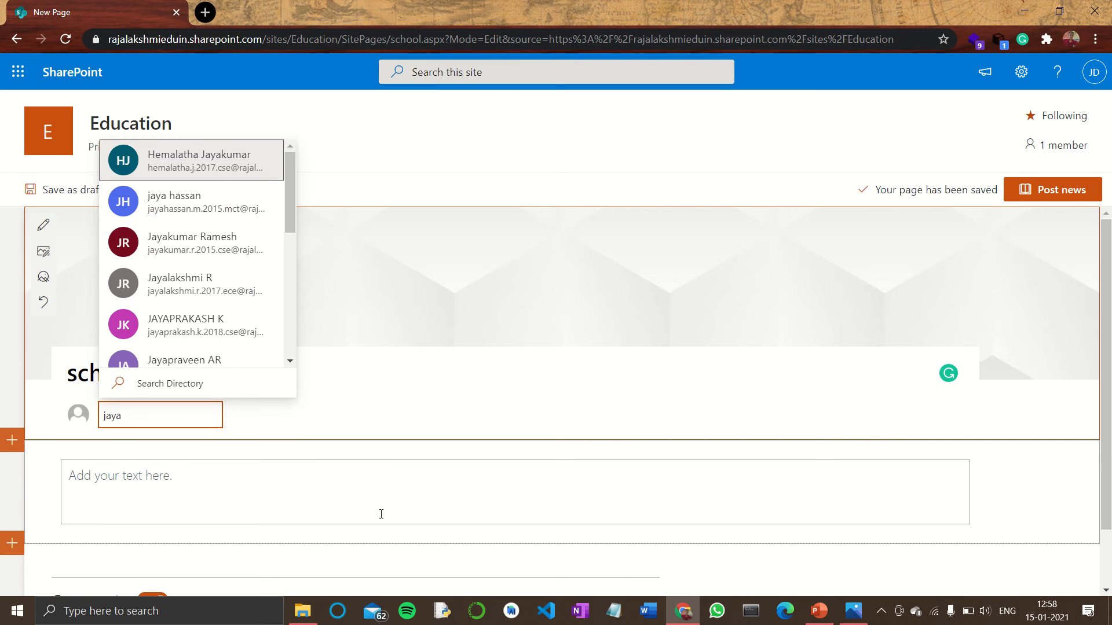
type("shreee")
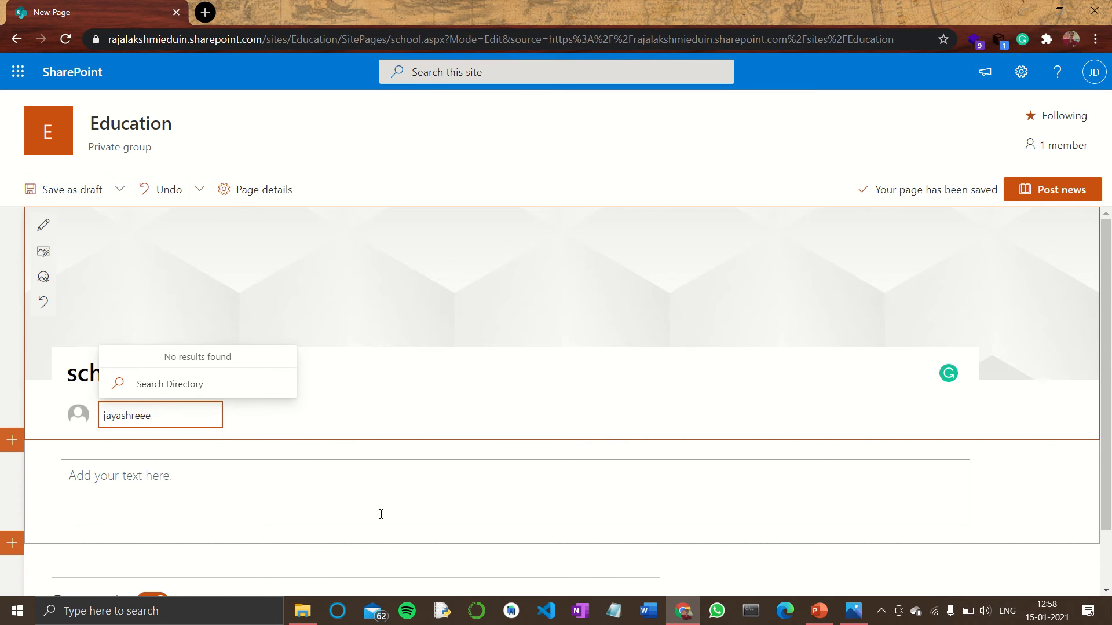
key("BackSpace")
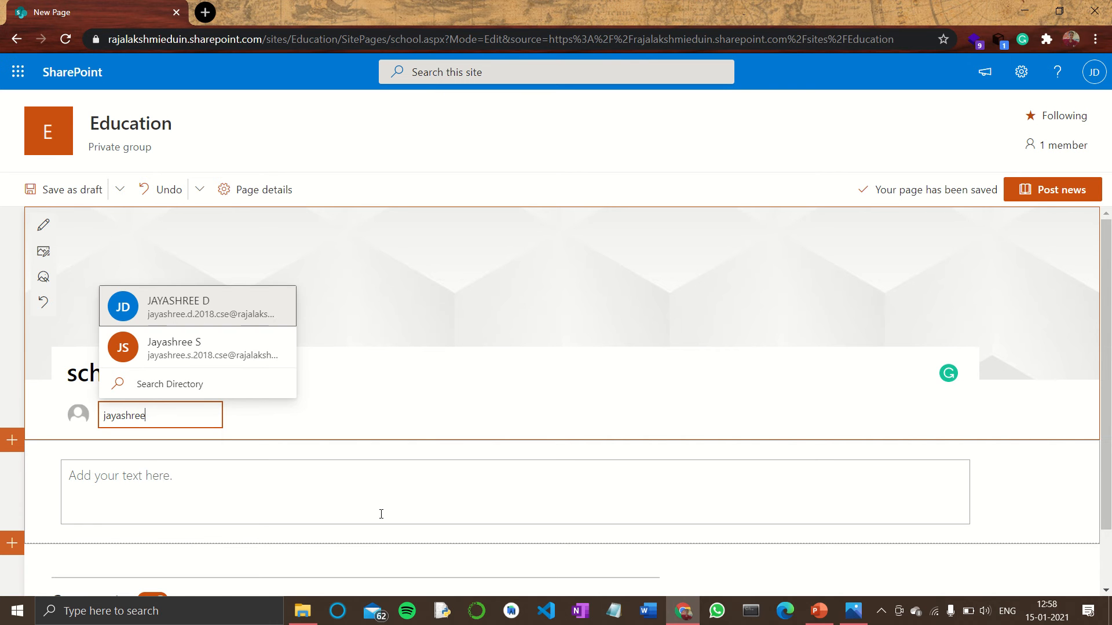
left_click(220, 305)
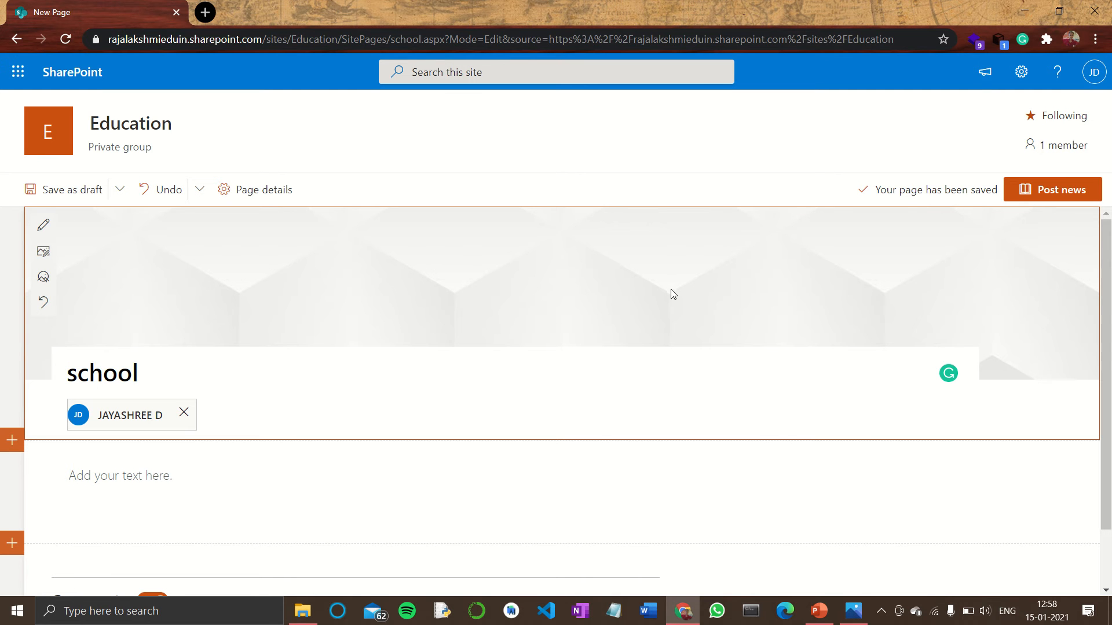
Try the Image and title, Plain and Color block layouts for the title area, and return to Overlap
left_click(44, 233)
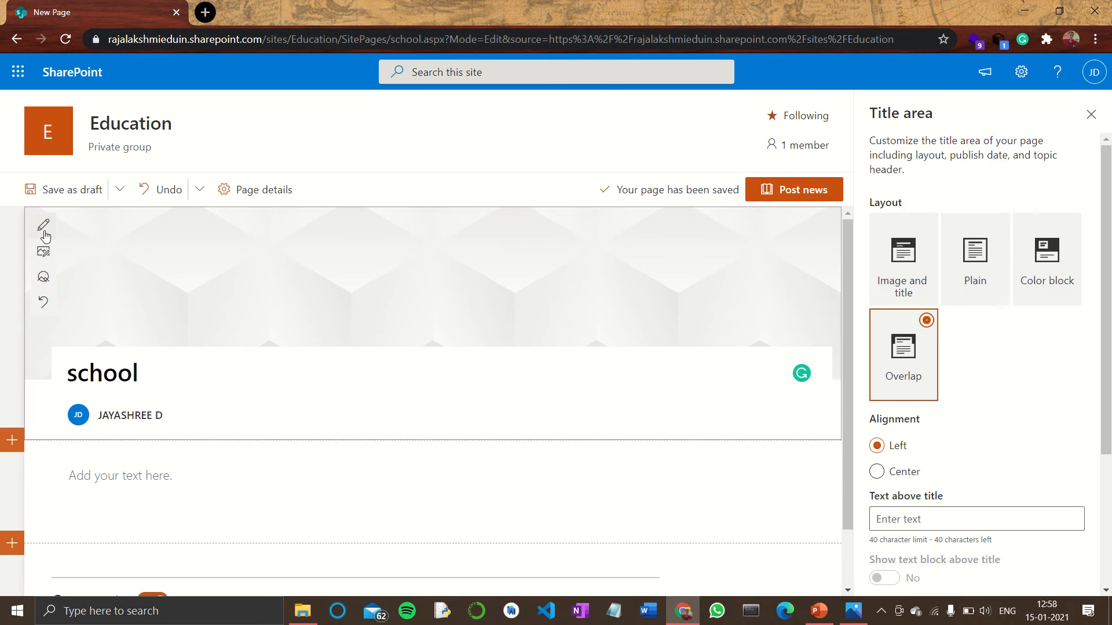
left_click(884, 280)
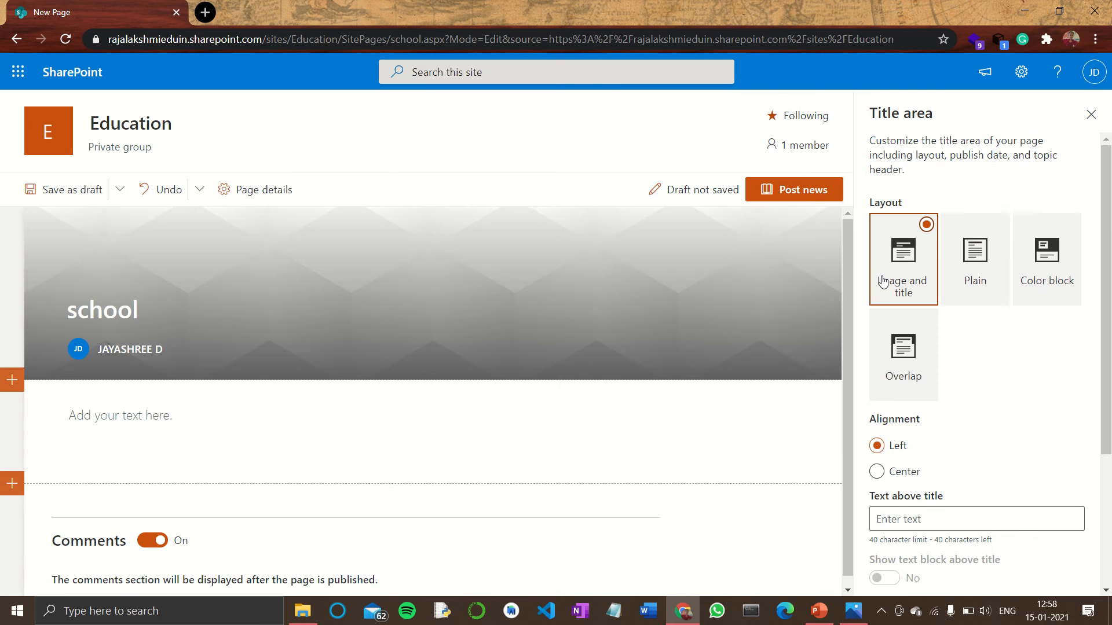
left_click(988, 274)
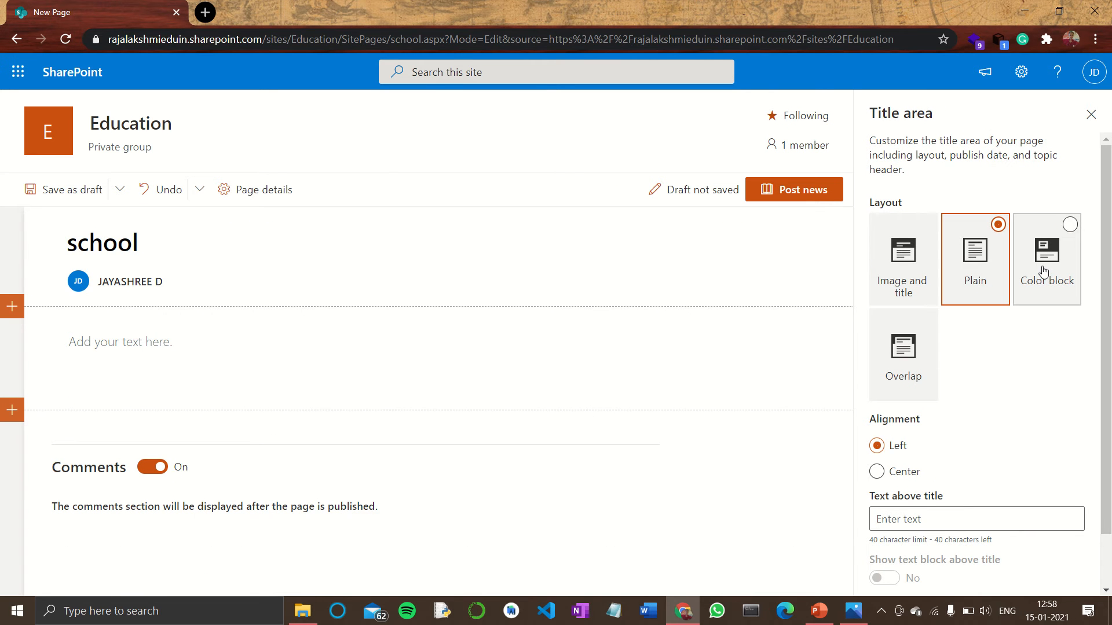
left_click(1043, 272)
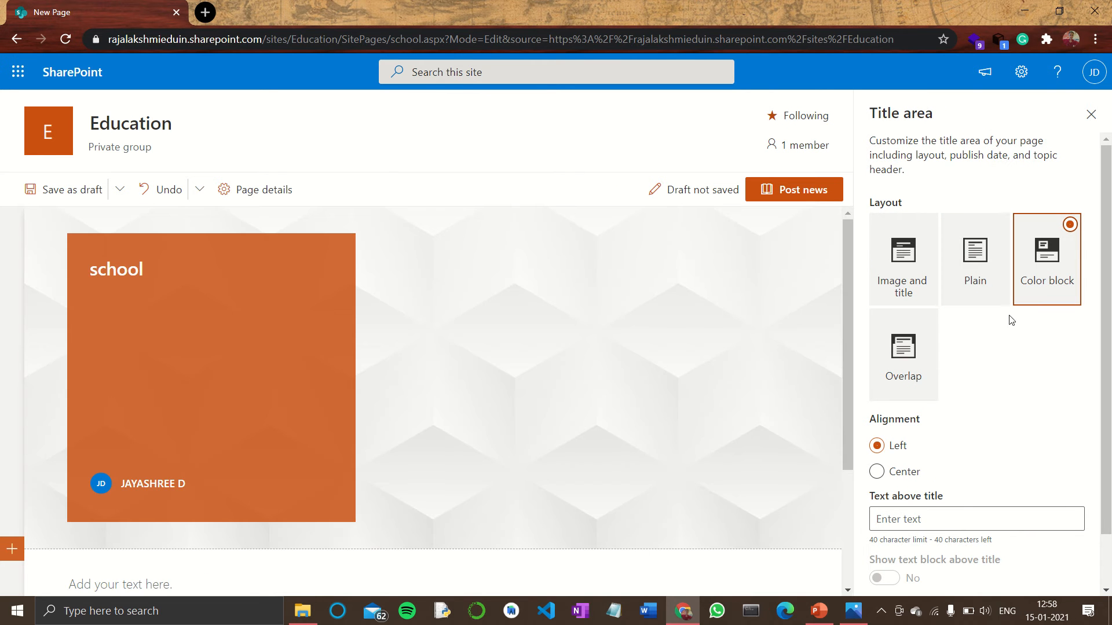
left_click(895, 265)
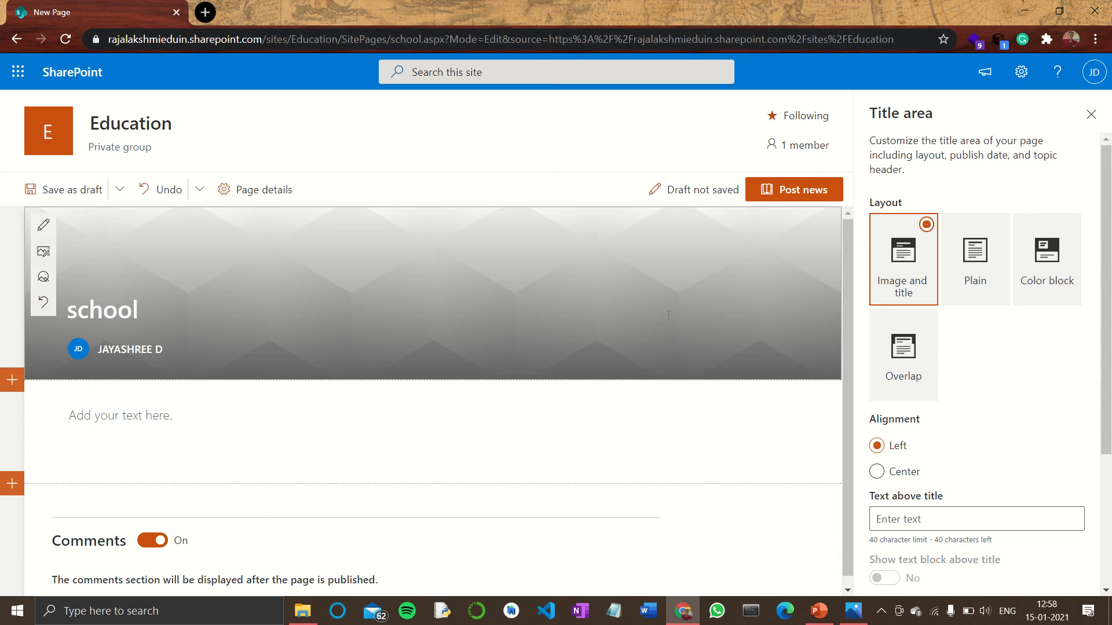
left_click(907, 373)
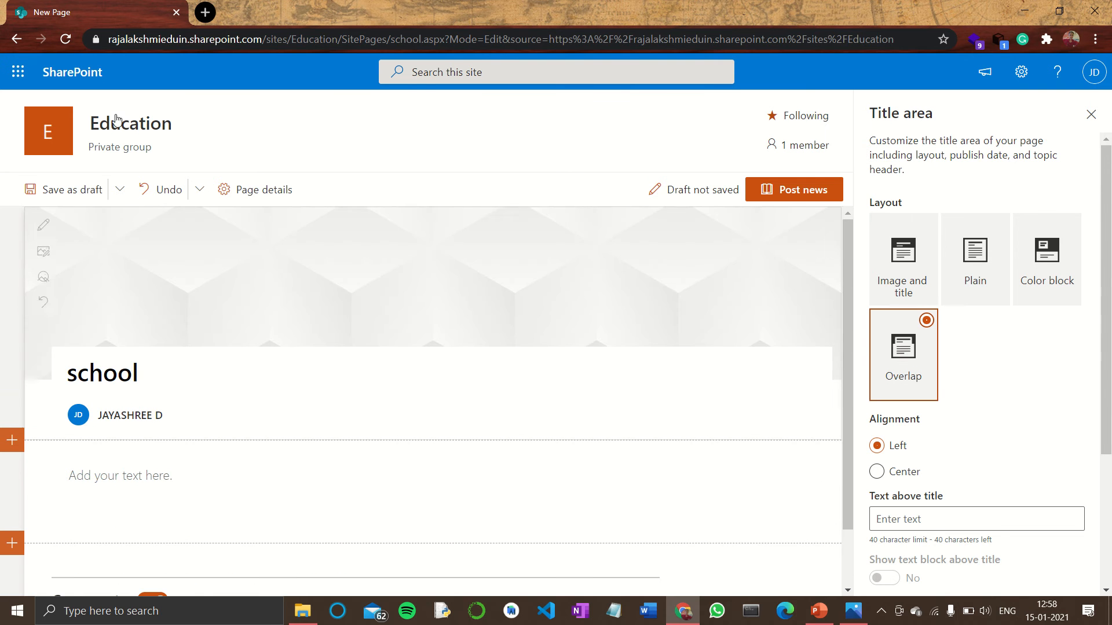
Try Center alignment for the title area, restore Left alignment and look through the remaining title options
scroll(984, 359, "down", 2)
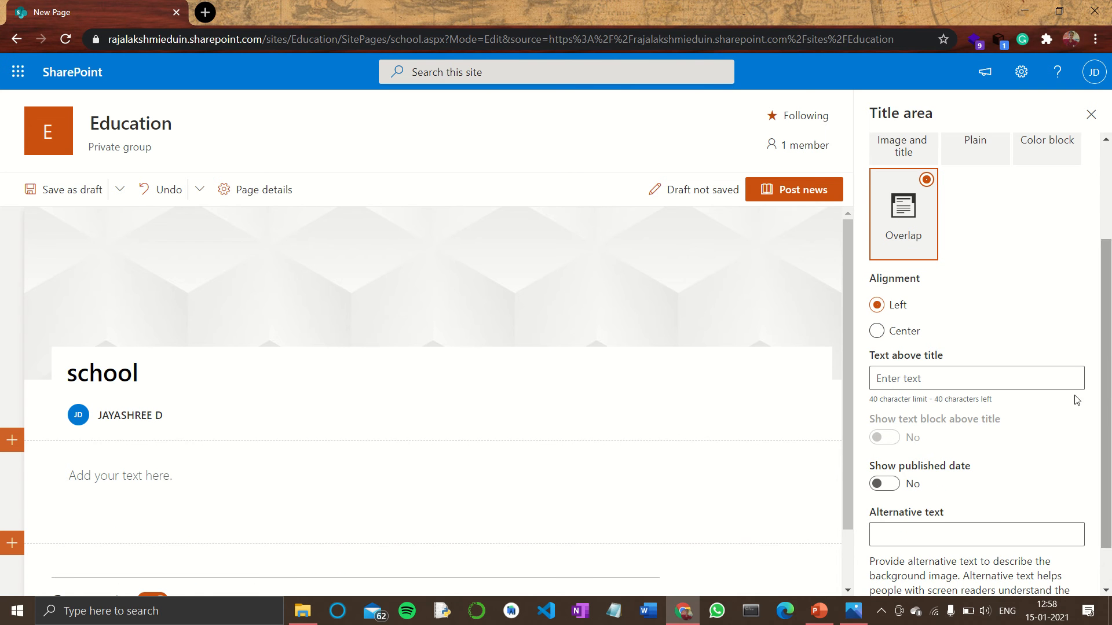
left_click(897, 331)
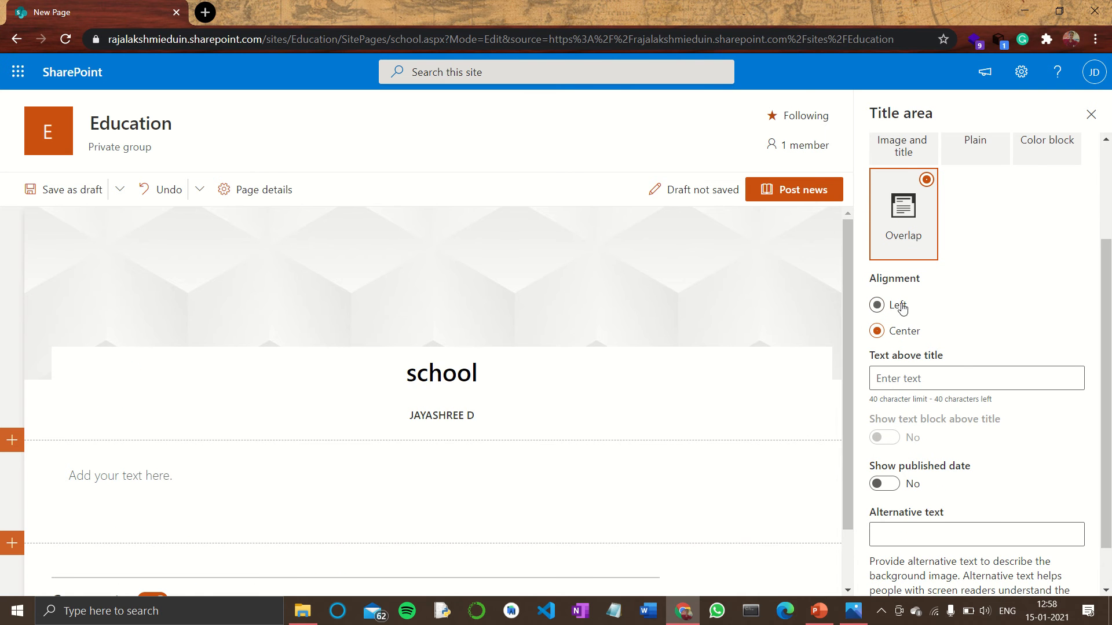
left_click(902, 308)
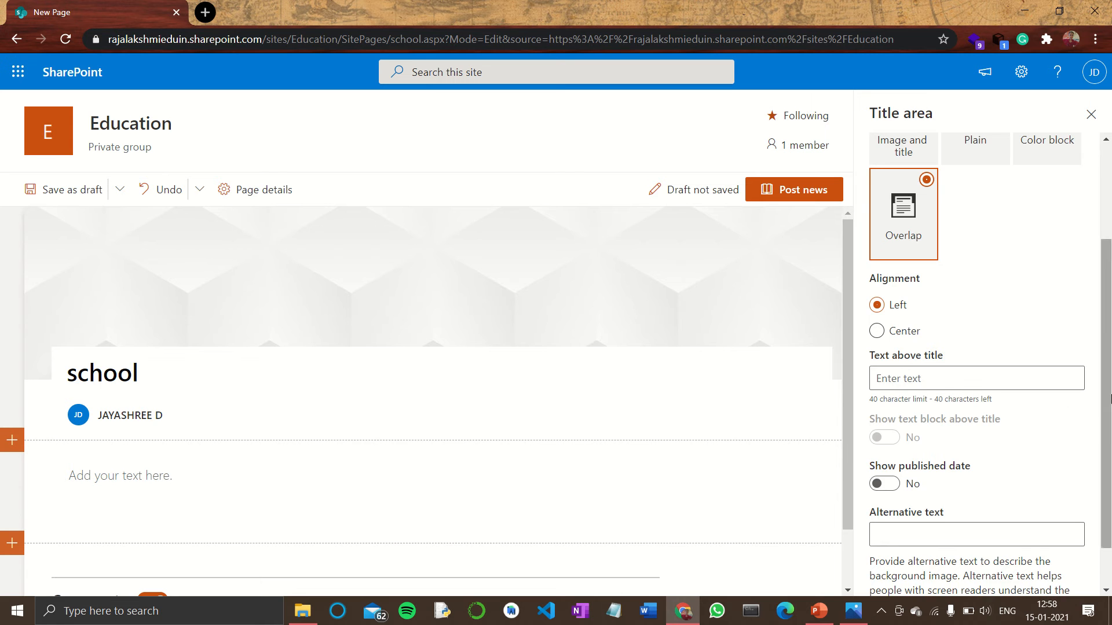
scroll(936, 370, "down", 1)
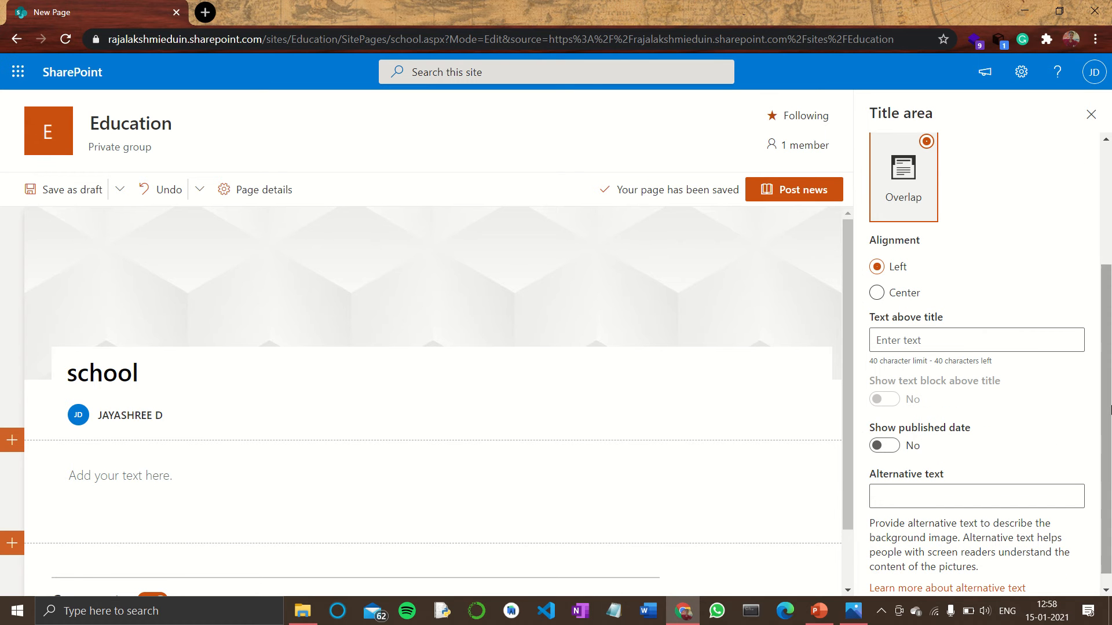
scroll(1110, 410, "down", 1)
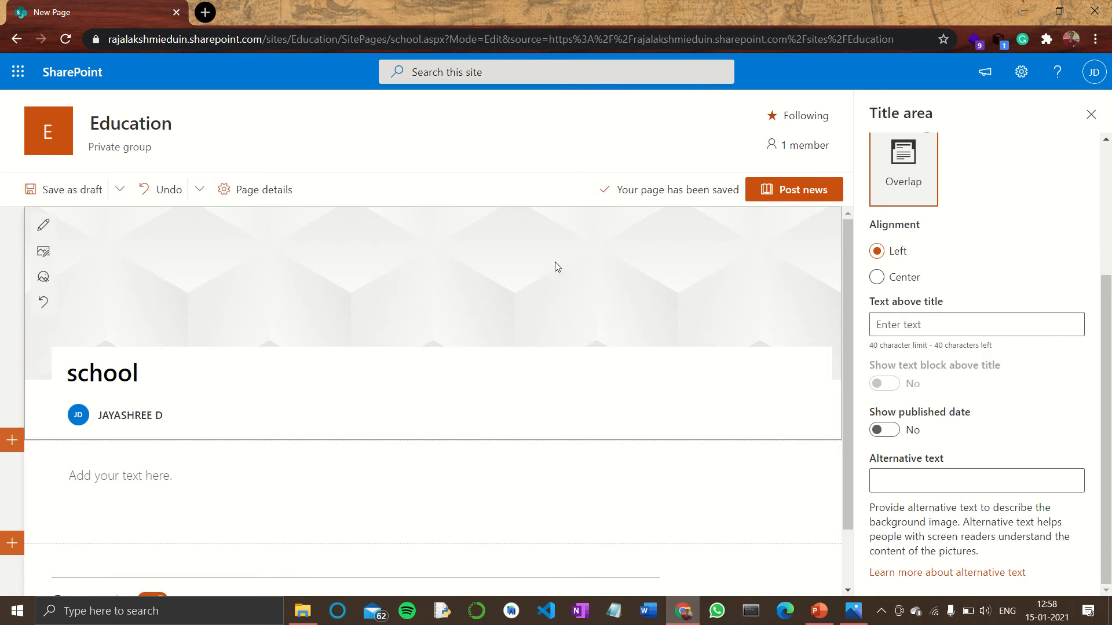
Look through the Stock images, Web search, Site and From a link sources for the title area's background image
left_click(44, 254)
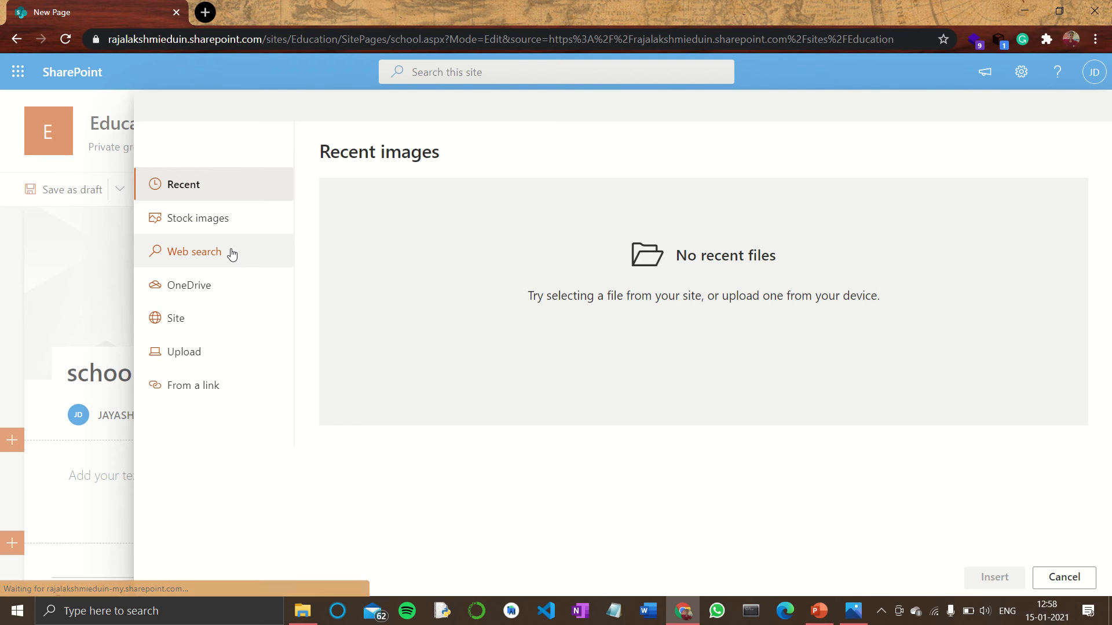
left_click(236, 219)
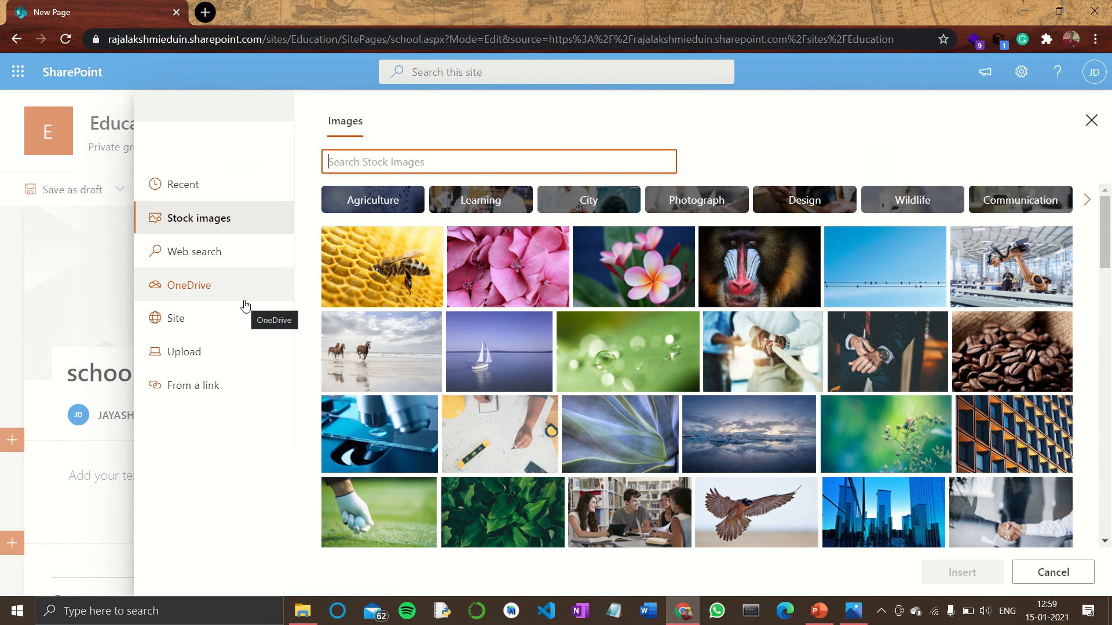
left_click(224, 252)
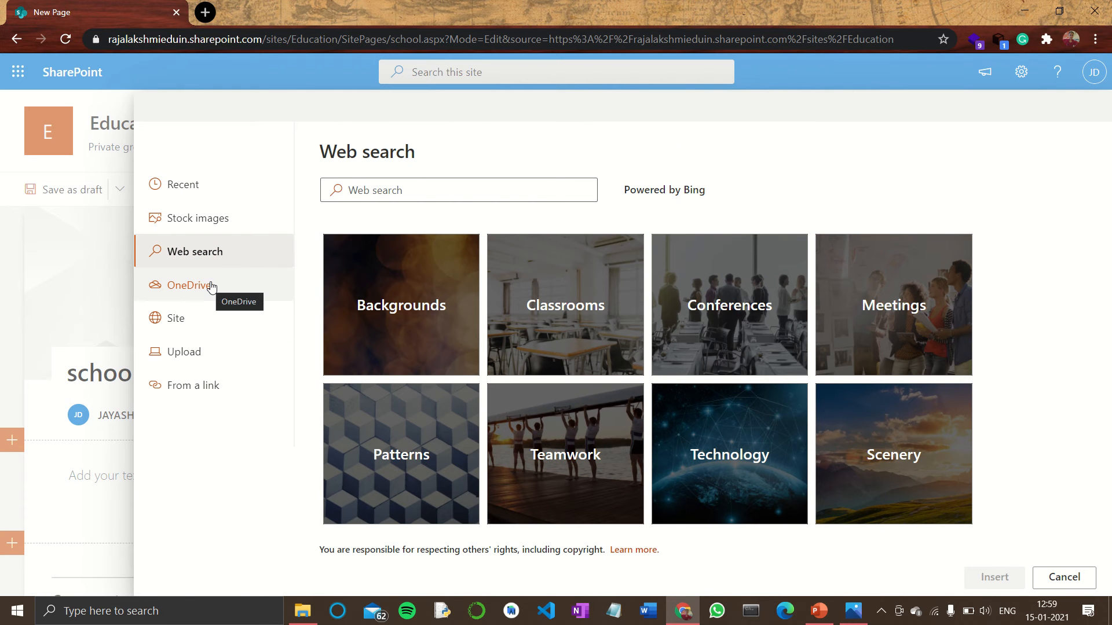
left_click(217, 325)
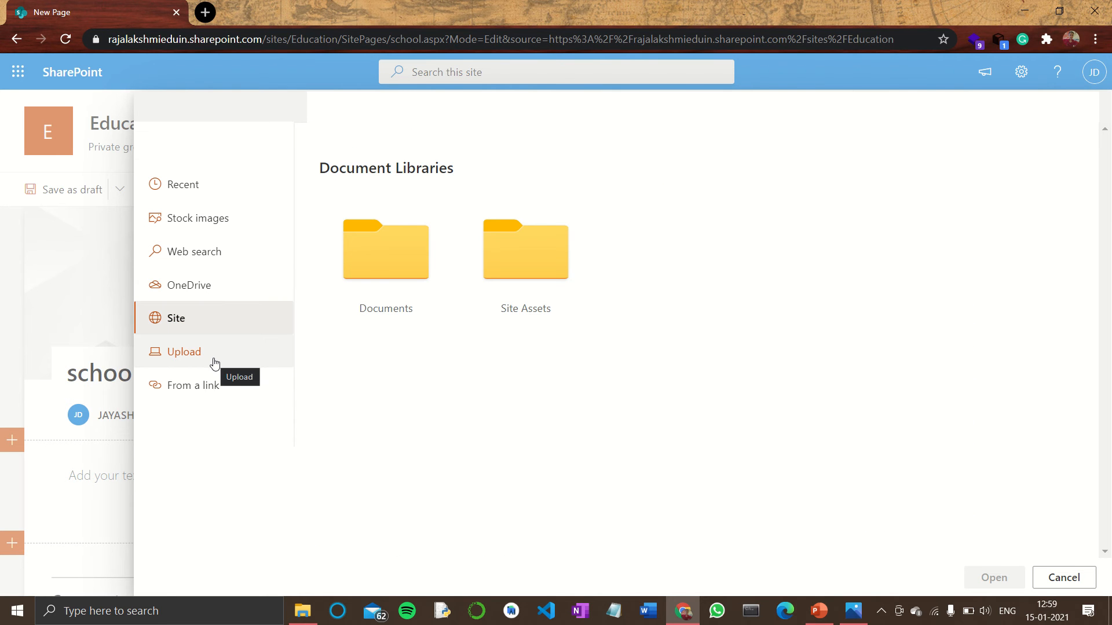
left_click(214, 394)
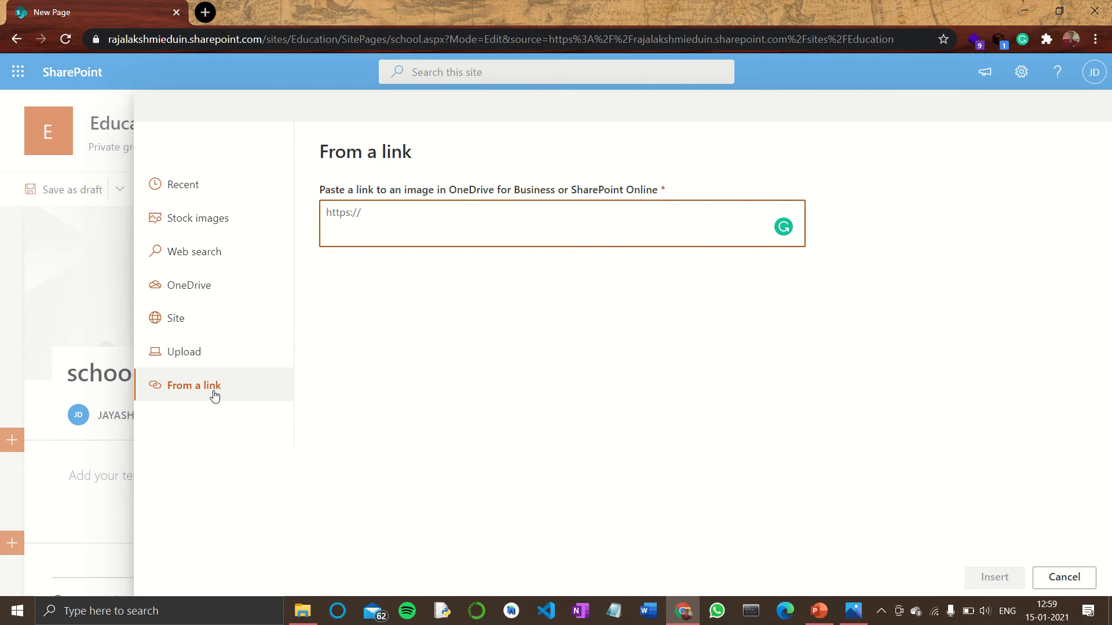
Insert the stock photo of students talking in a library as the title background and move its focal point up towards their faces
left_click(214, 233)
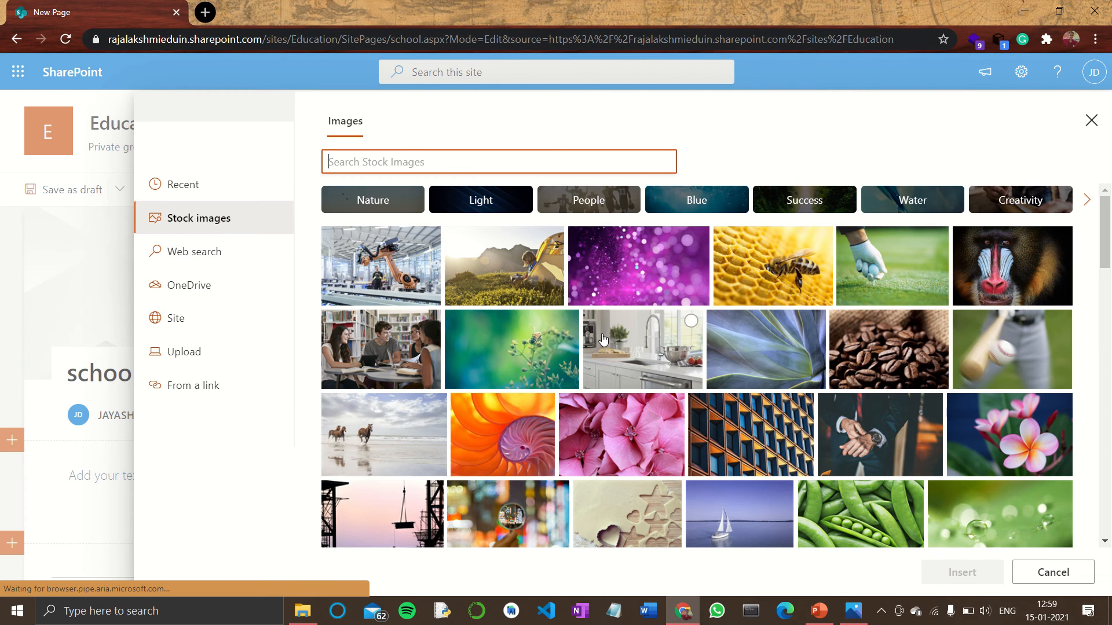
left_click(397, 332)
left_click(940, 574)
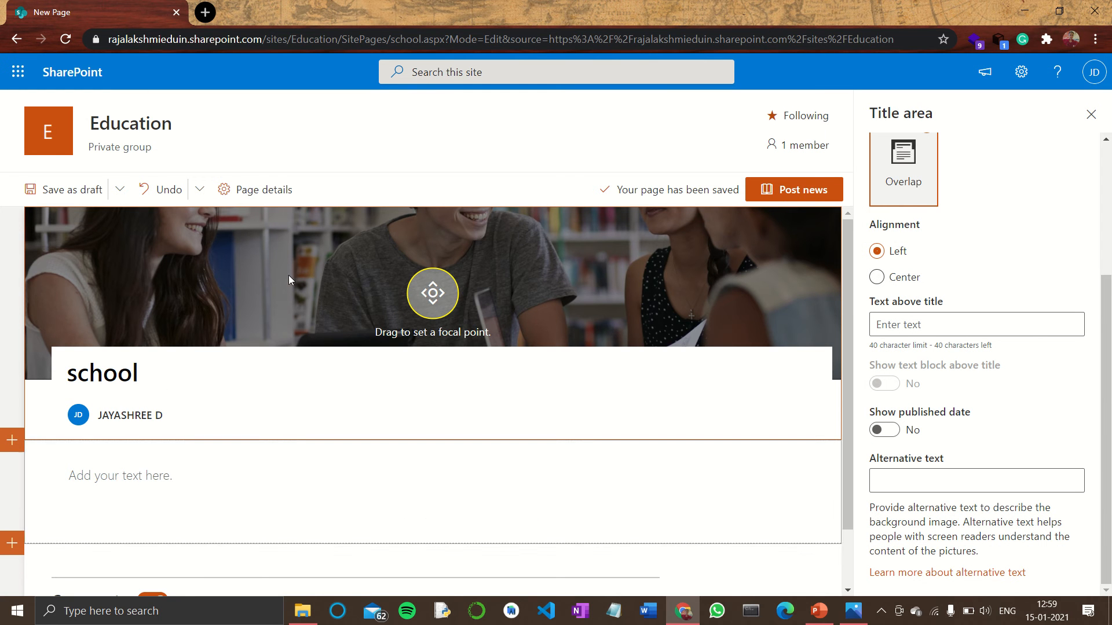
left_click_drag(438, 300, 420, 283)
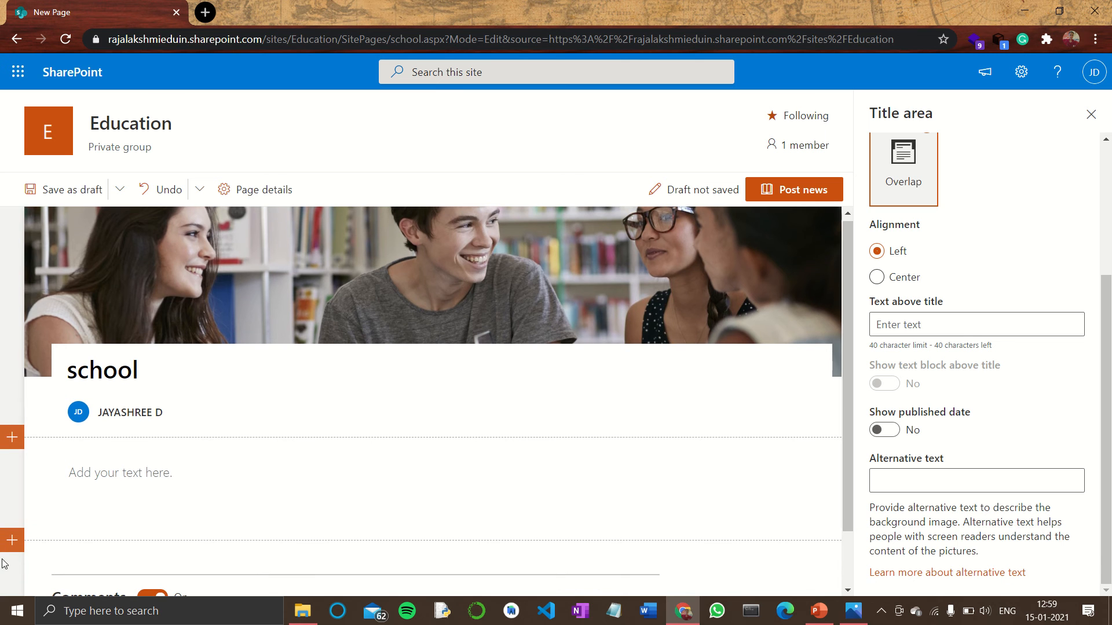
Search Google for "school" in a new browser tab and open the School article on Wikipedia
left_click(208, 10)
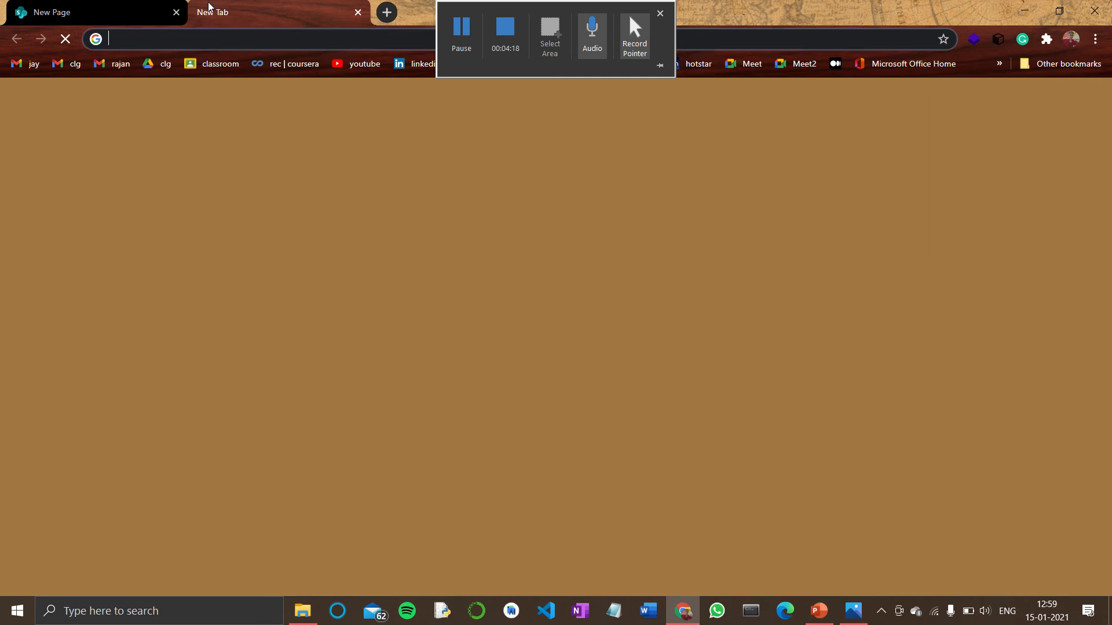
type("school")
key("Return")
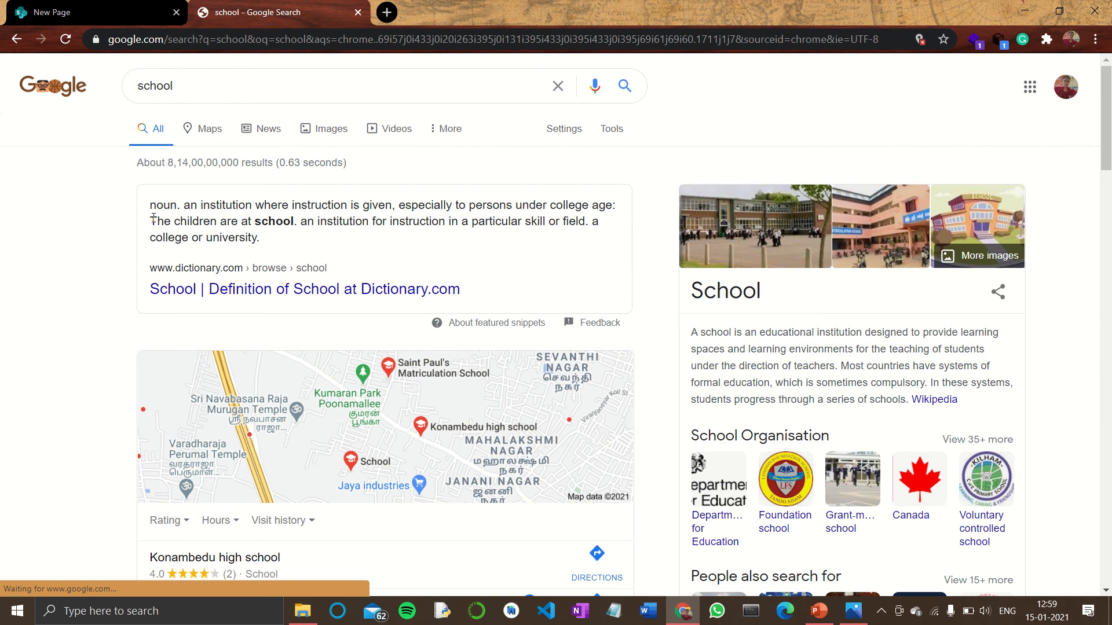
scroll(348, 391, "down", 14)
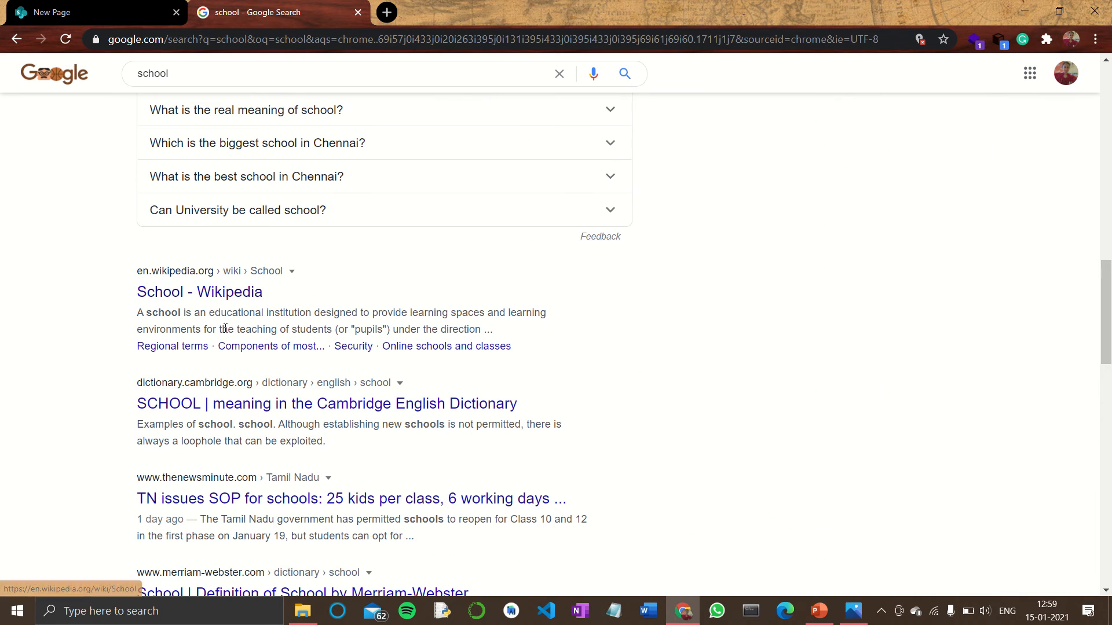
left_click(181, 291)
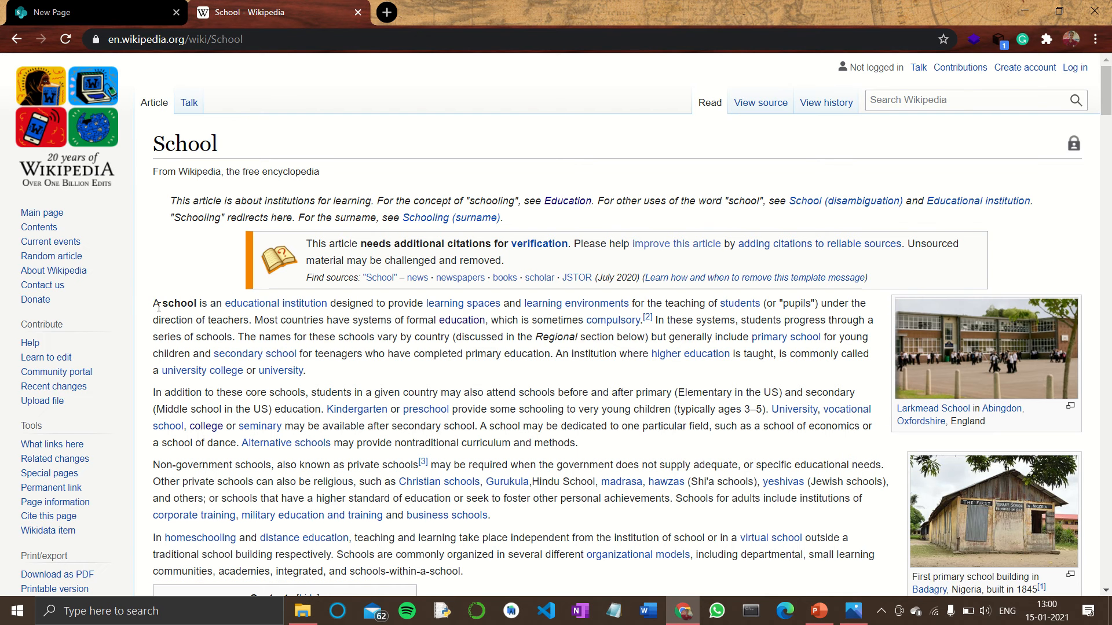
Copy the opening paragraph of the School article and paste it into the news post's text area
left_click_drag(154, 306, 335, 375)
key("ctrl+c")
left_click(52, 12)
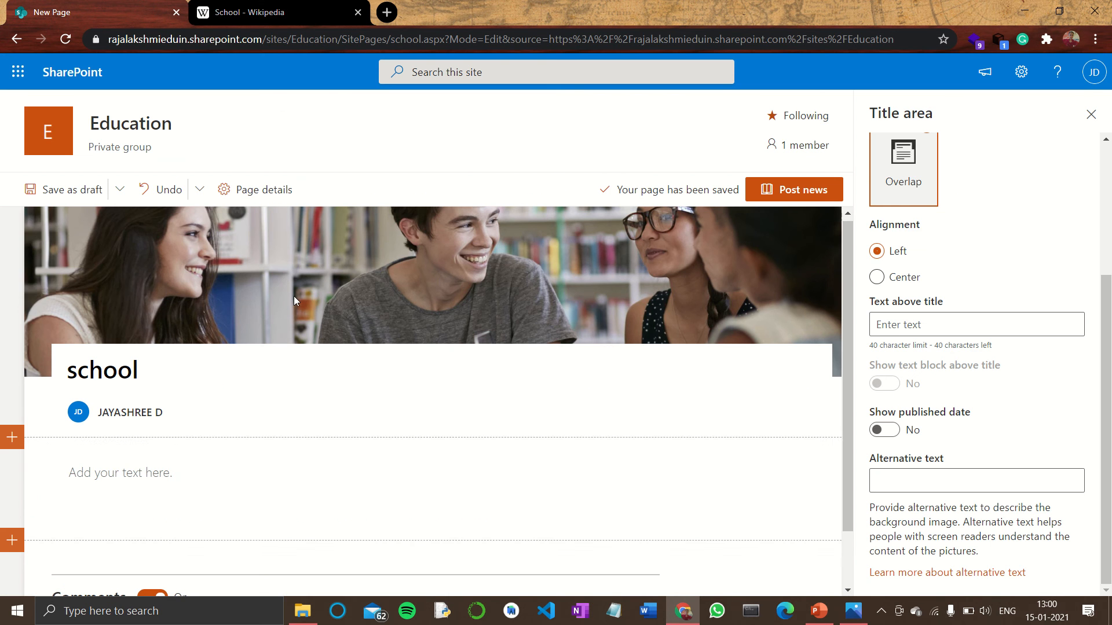
left_click(213, 470)
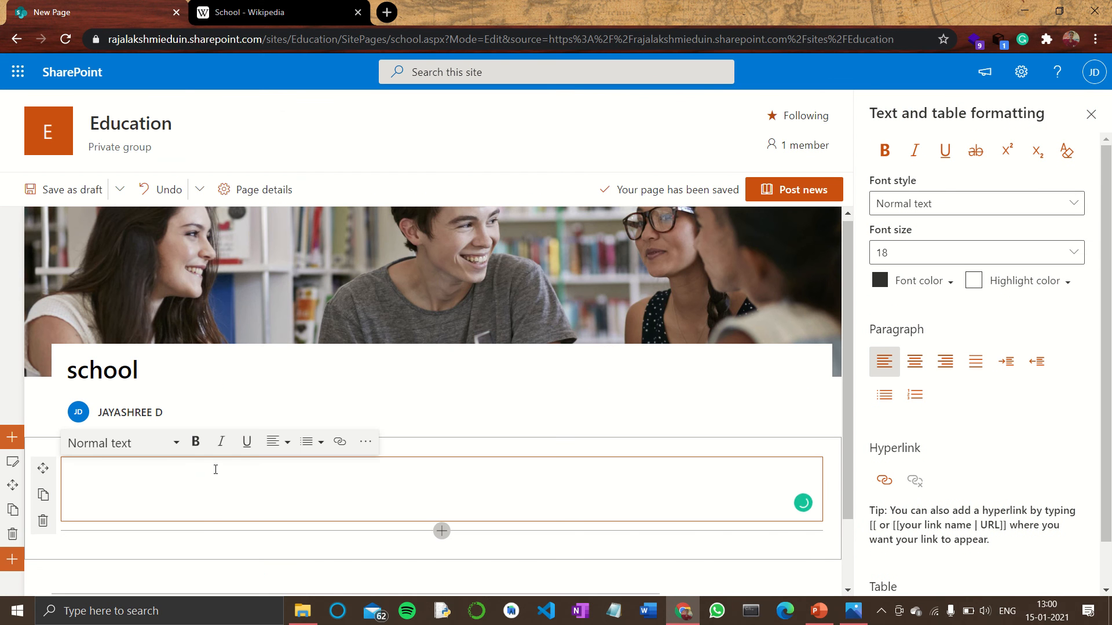
key("ctrl+v")
scroll(347, 524, "down", 2)
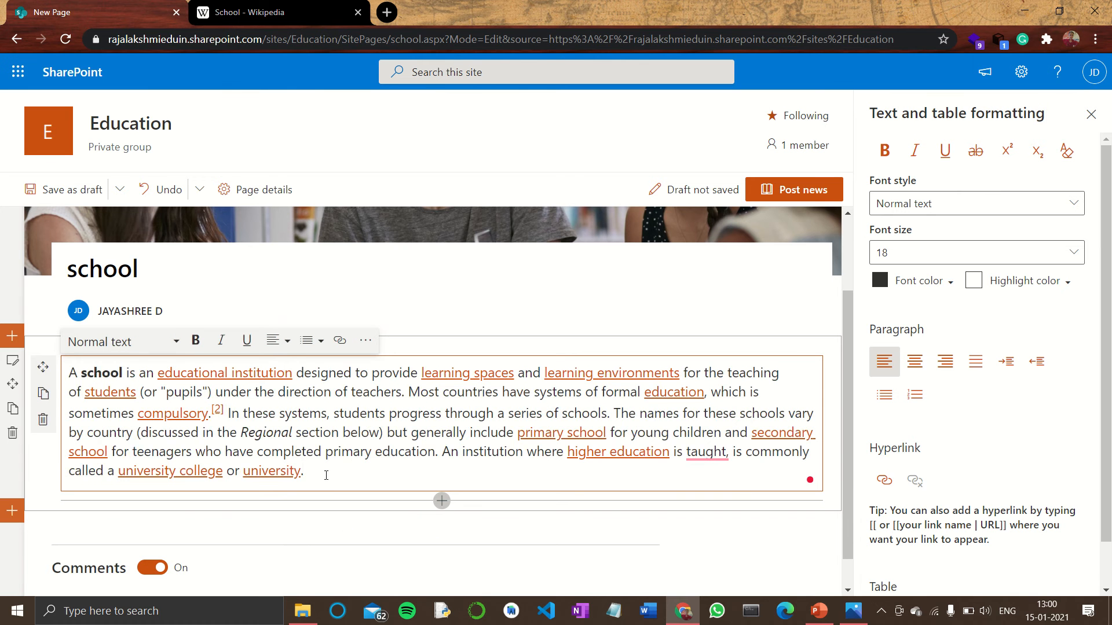
Format the whole pasted paragraph as a Pull quote with bold and italic, trying underline and removing it again
left_click_drag(326, 475, 67, 373)
left_click(176, 341)
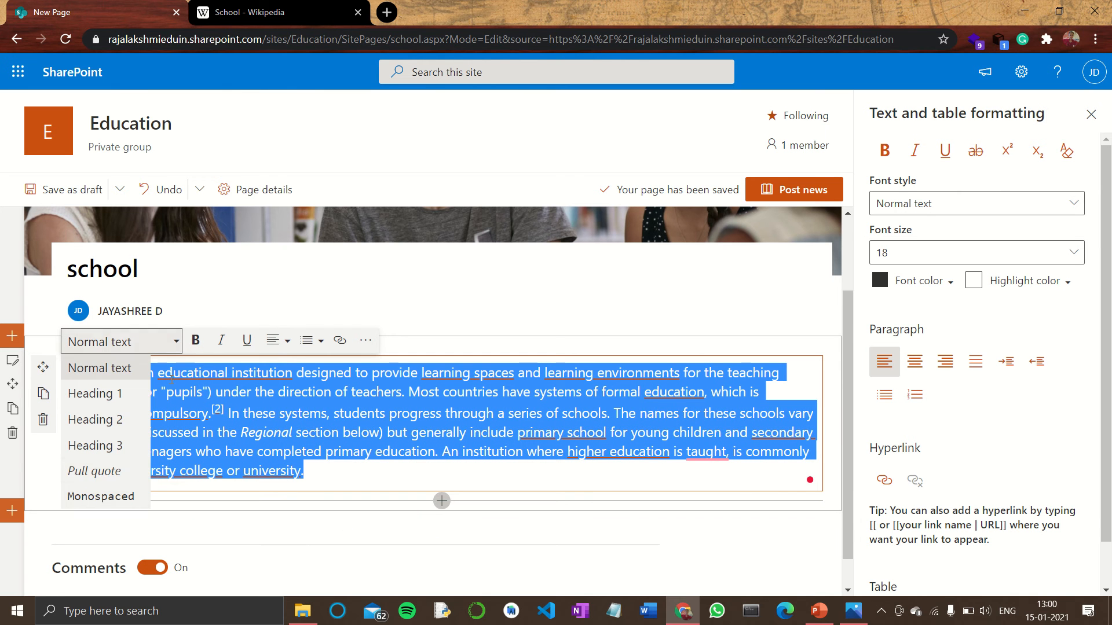
left_click(94, 470)
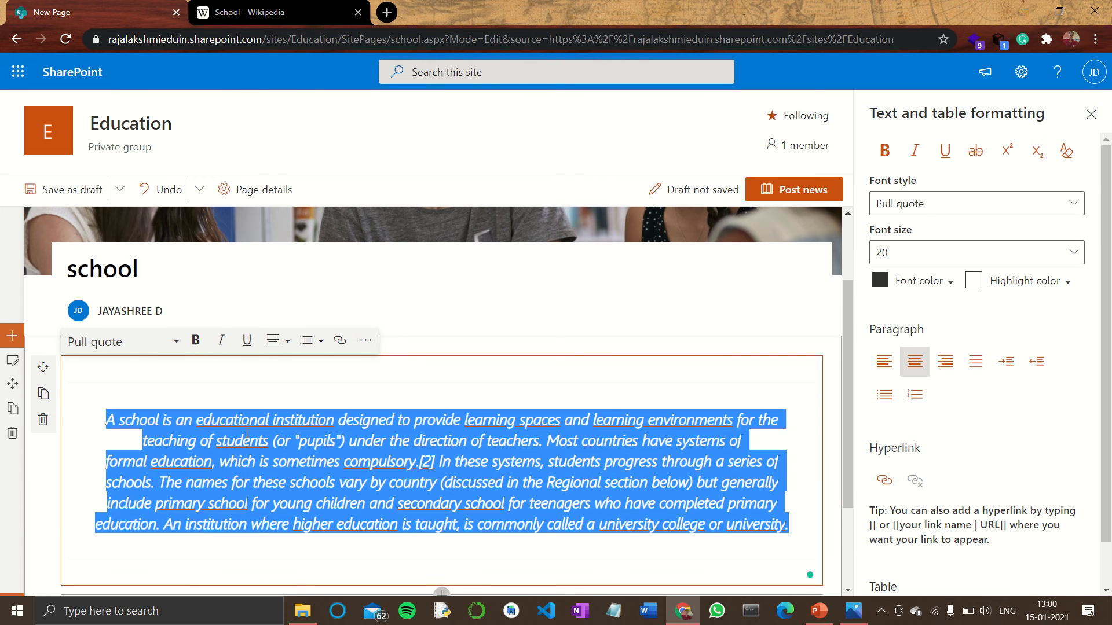
left_click(197, 342)
left_click(221, 340)
left_click(247, 341)
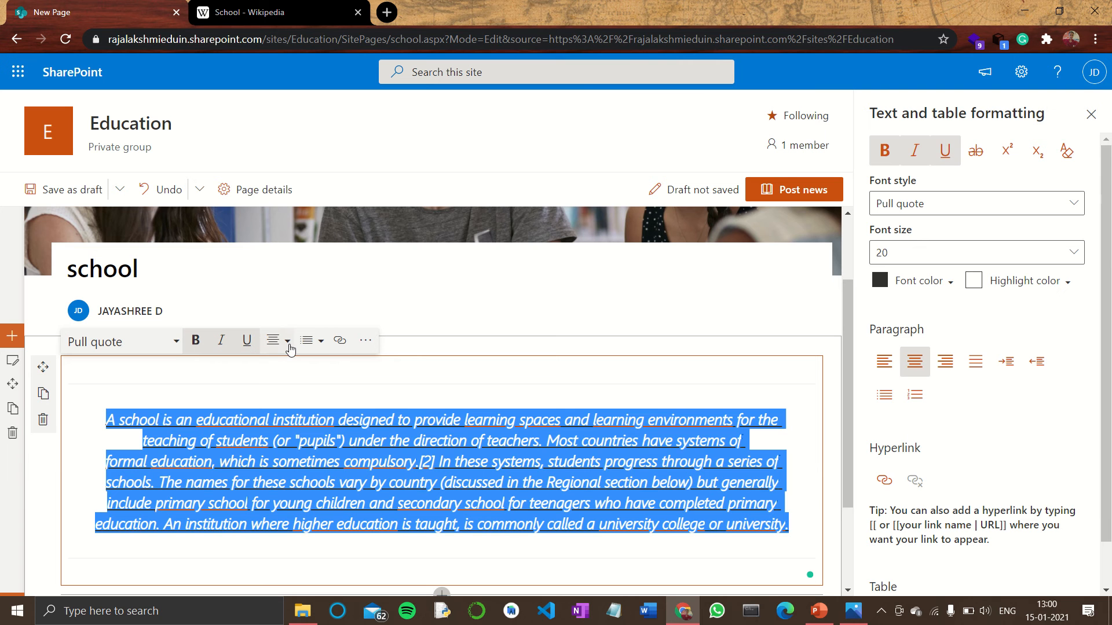
left_click(247, 341)
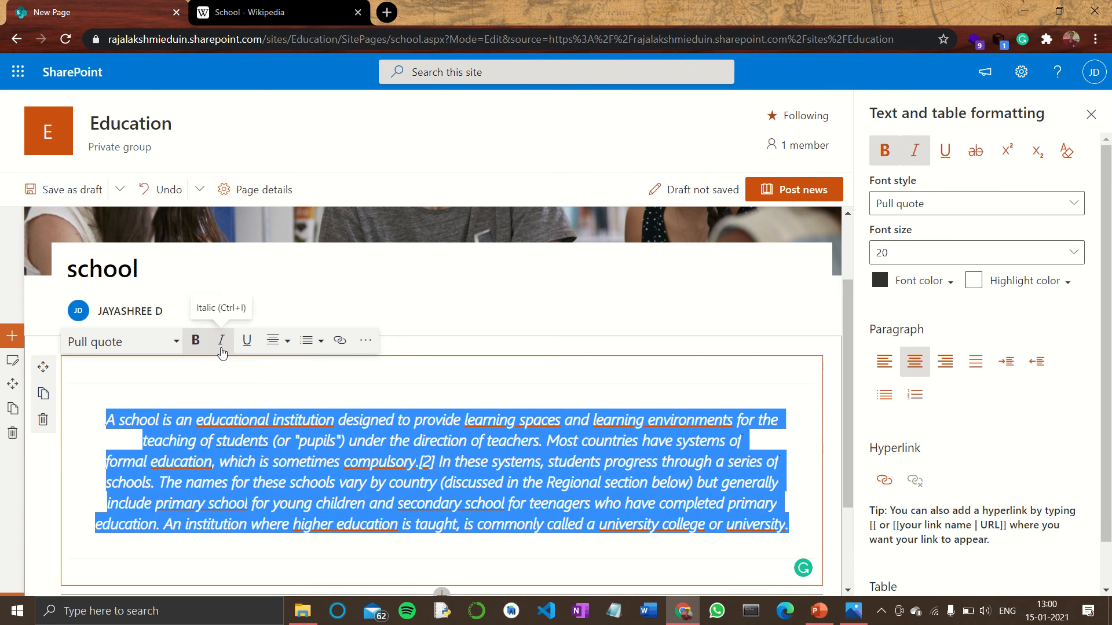
left_click(267, 418)
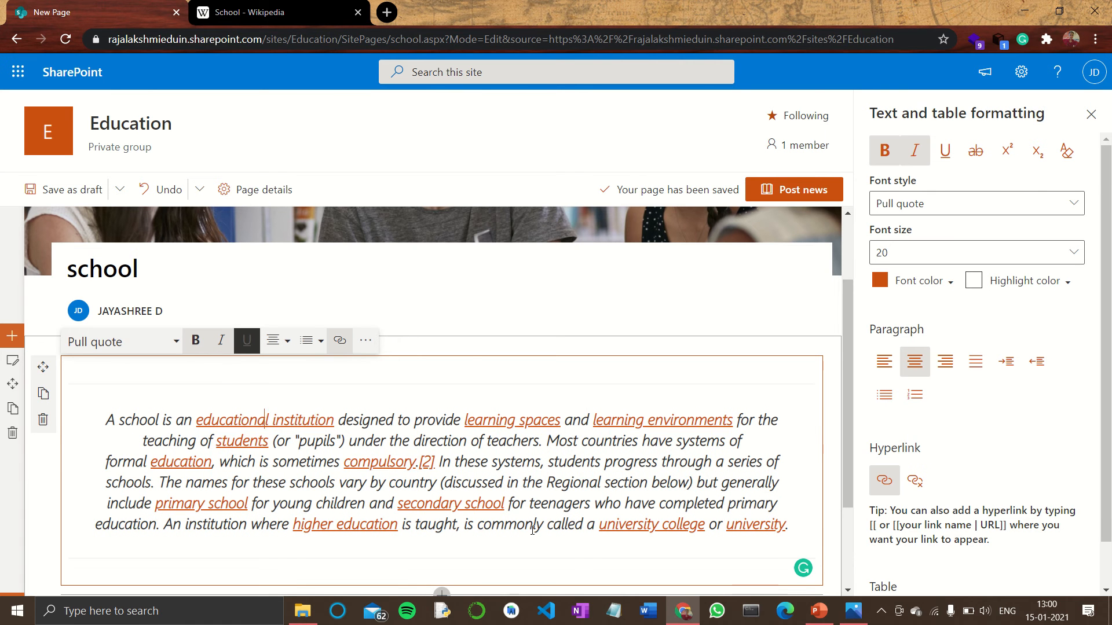
Look over the remaining text and table formatting options, close them and publish the school news post
scroll(1110, 330, "down", 1)
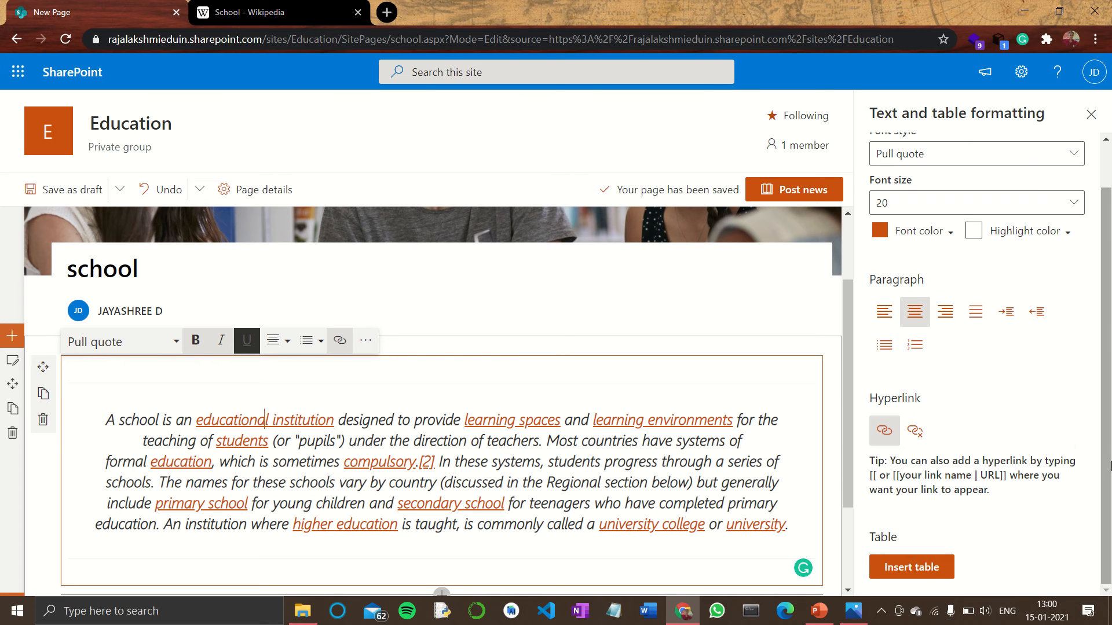
scroll(945, 508, "up", 1)
scroll(945, 508, "down", 1)
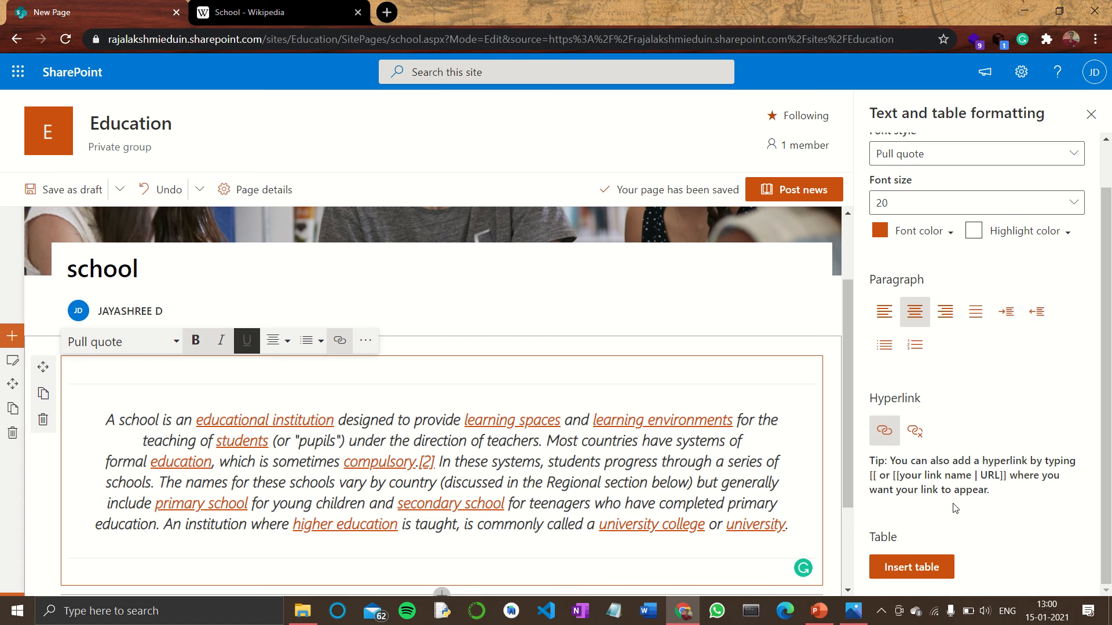
left_click(1091, 114)
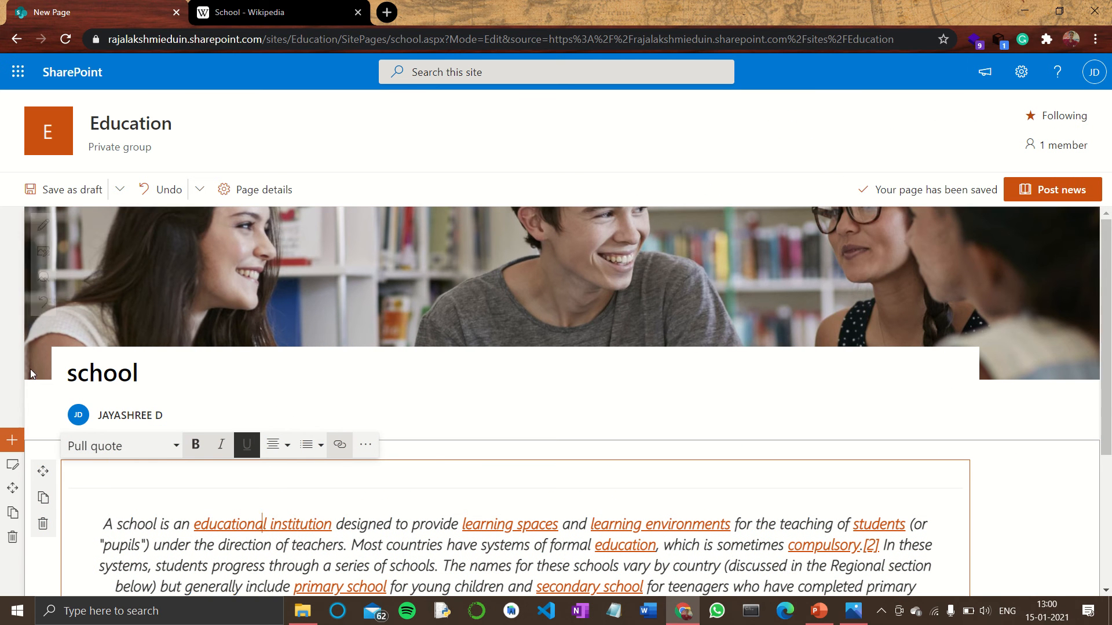
left_click(1086, 196)
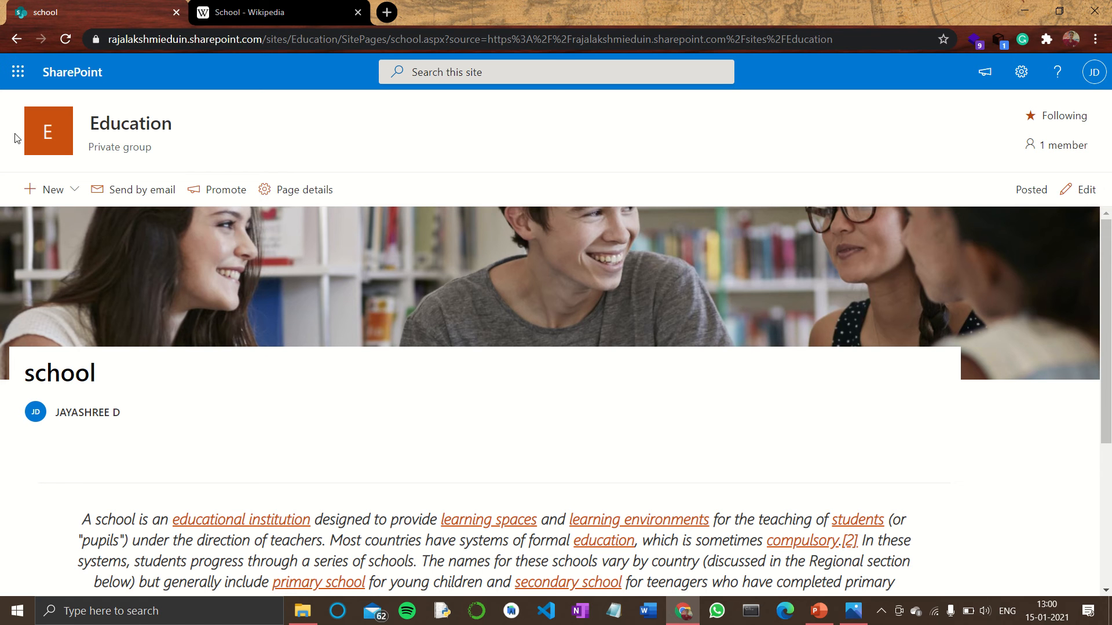
Create another news post from the Blank template and name it "college"
left_click(51, 189)
left_click(61, 221)
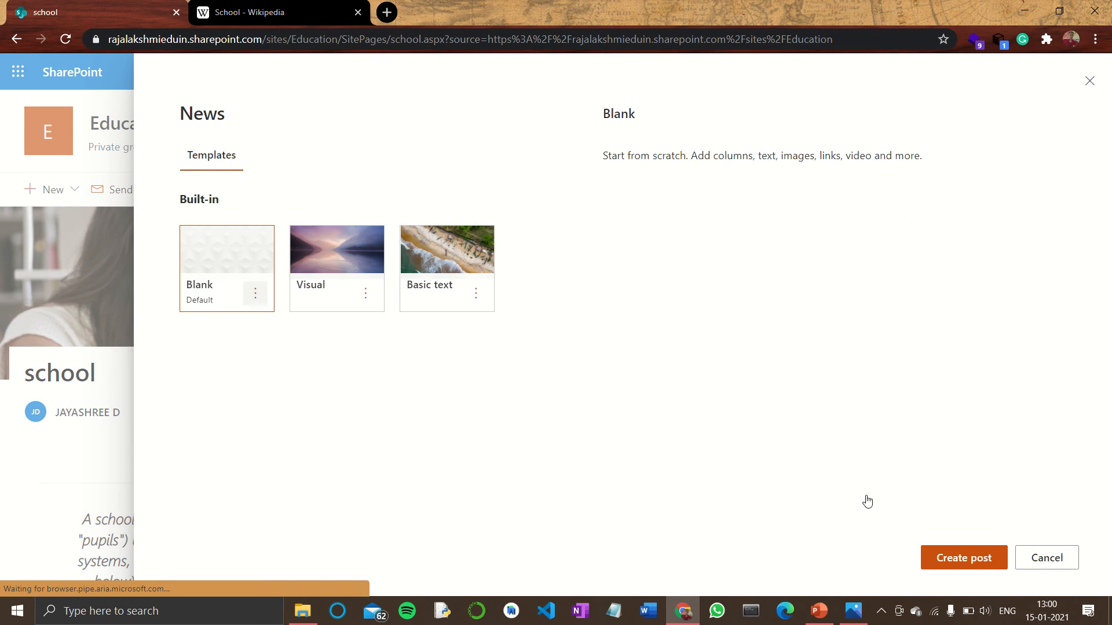
left_click(986, 557)
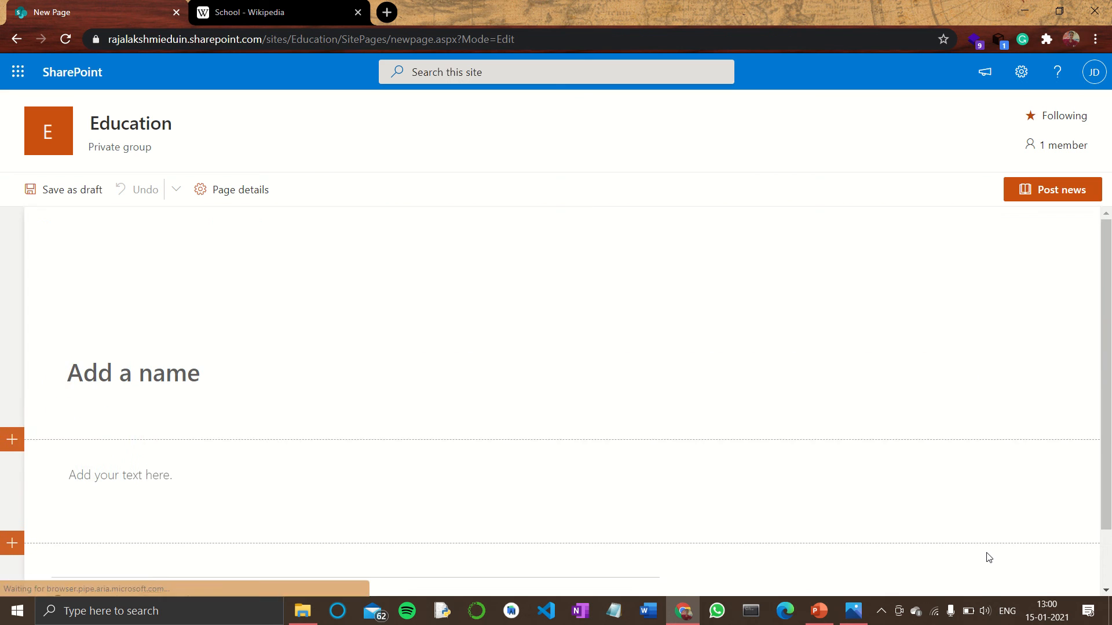
type("C")
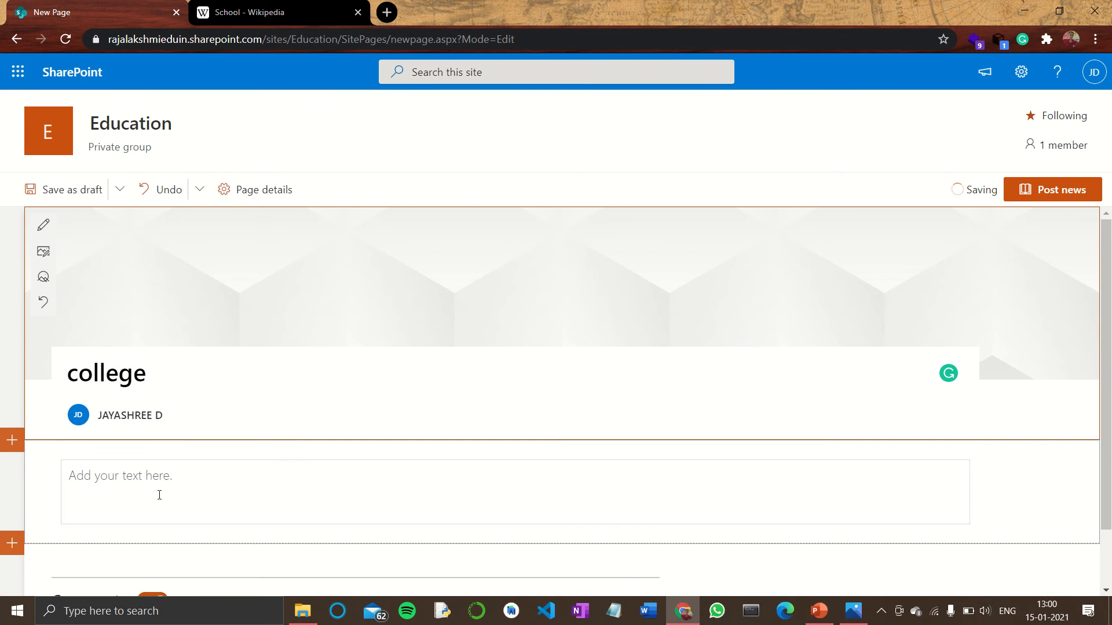
Insert the stock photo of two people working at a wall board as the college title background and adjust its focal point
left_click(44, 250)
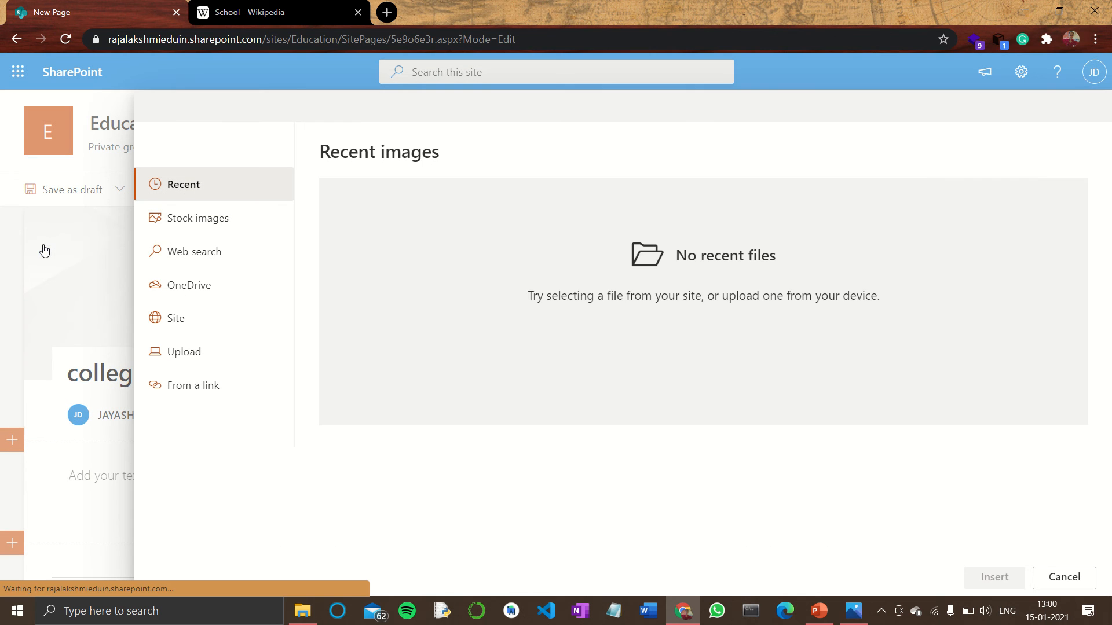
left_click(203, 245)
left_click(210, 220)
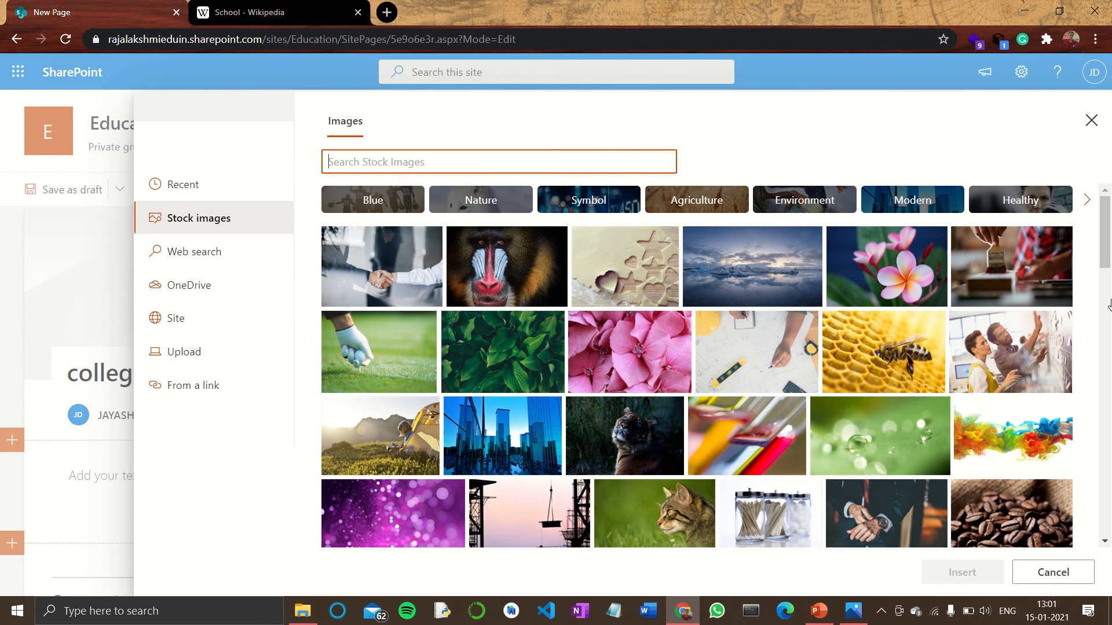
left_click(1026, 346)
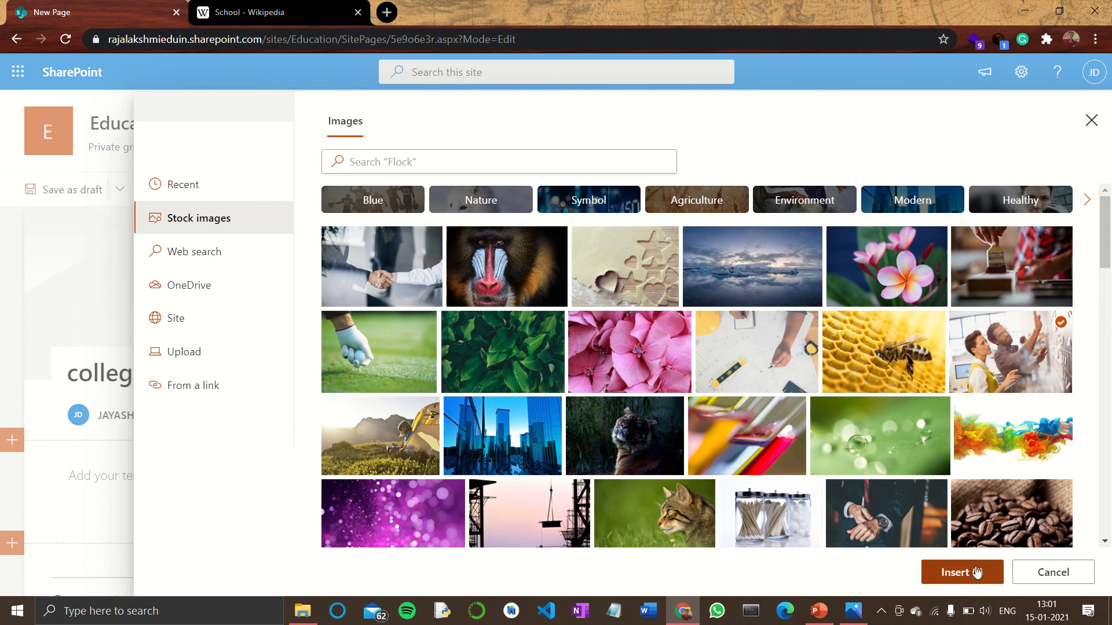
left_click(979, 572)
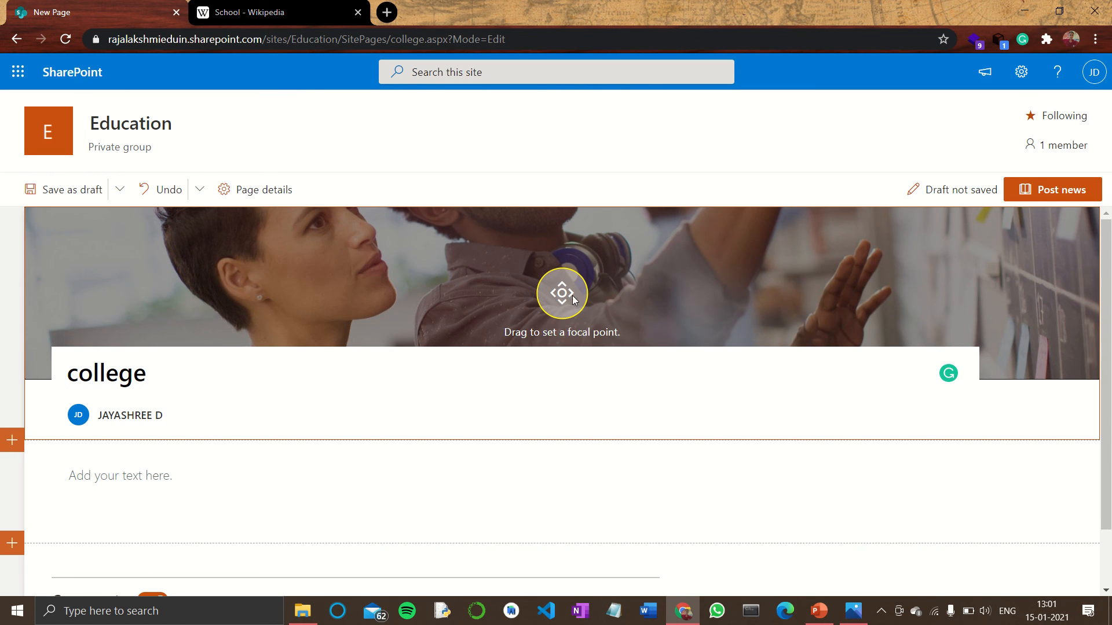
left_click_drag(567, 301, 639, 283)
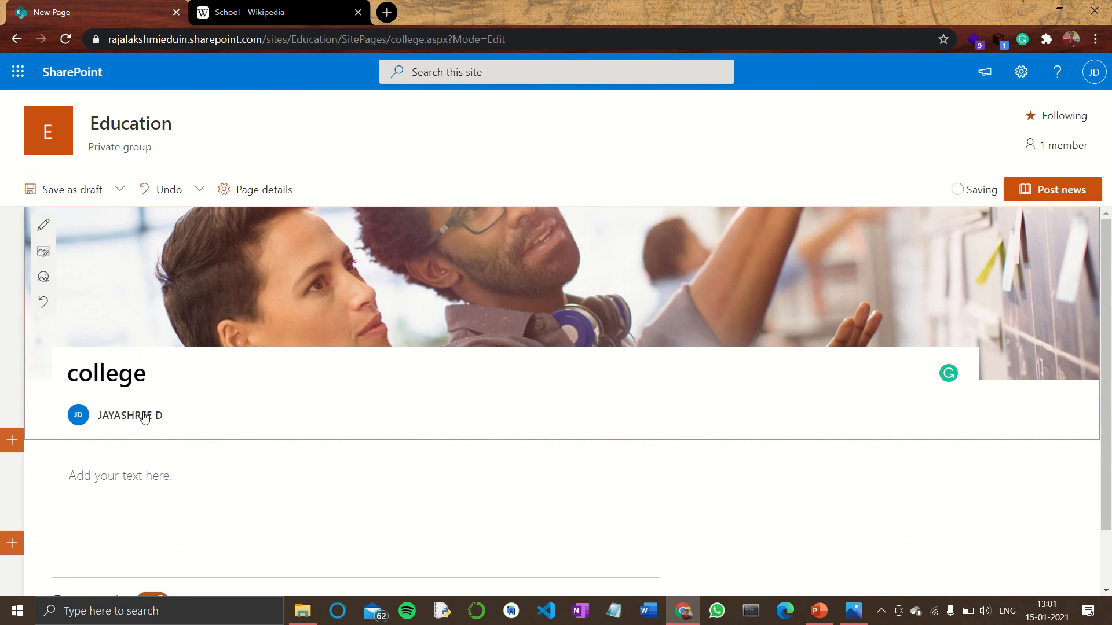
Activate the college post's body text area and open Wikipedia's College article in the other browser tab
left_click(161, 480)
left_click(160, 484)
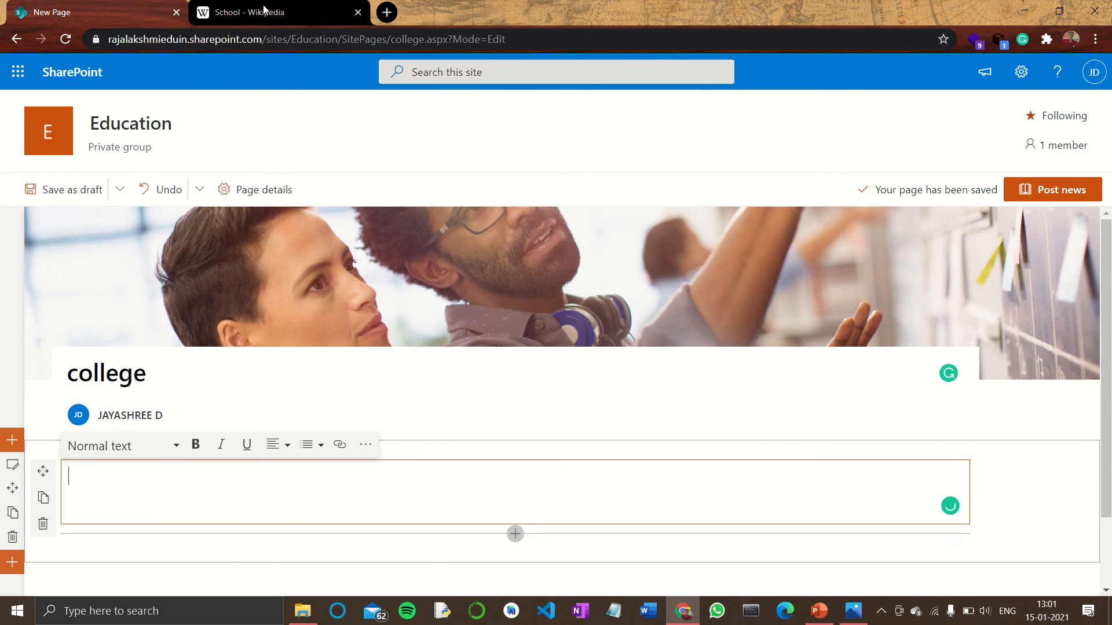
left_click(263, 9)
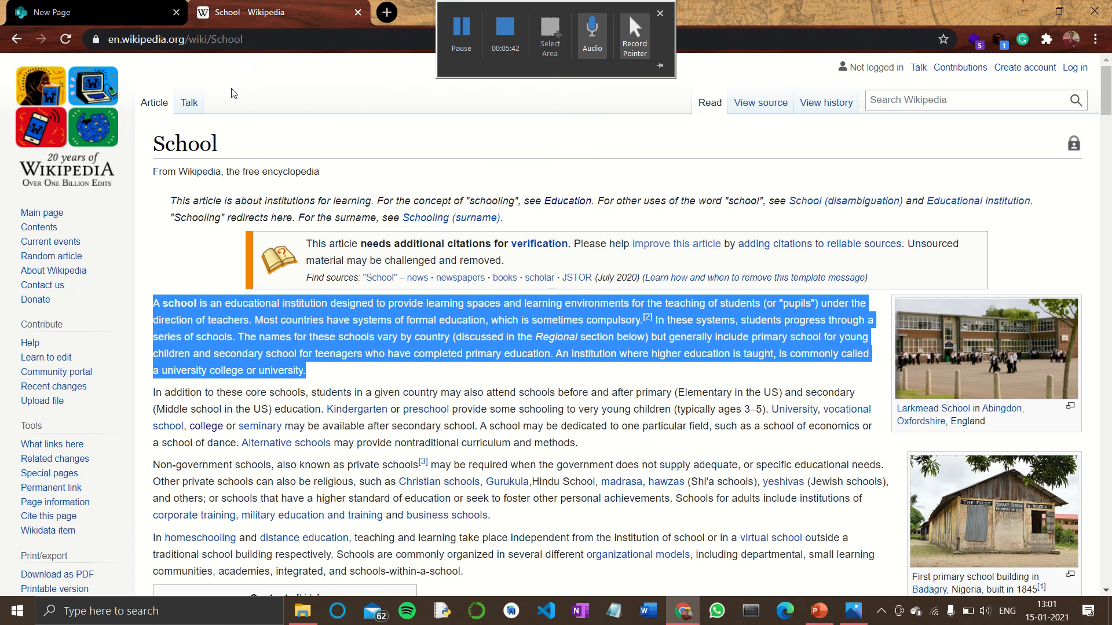
double_click(226, 39)
type("colle")
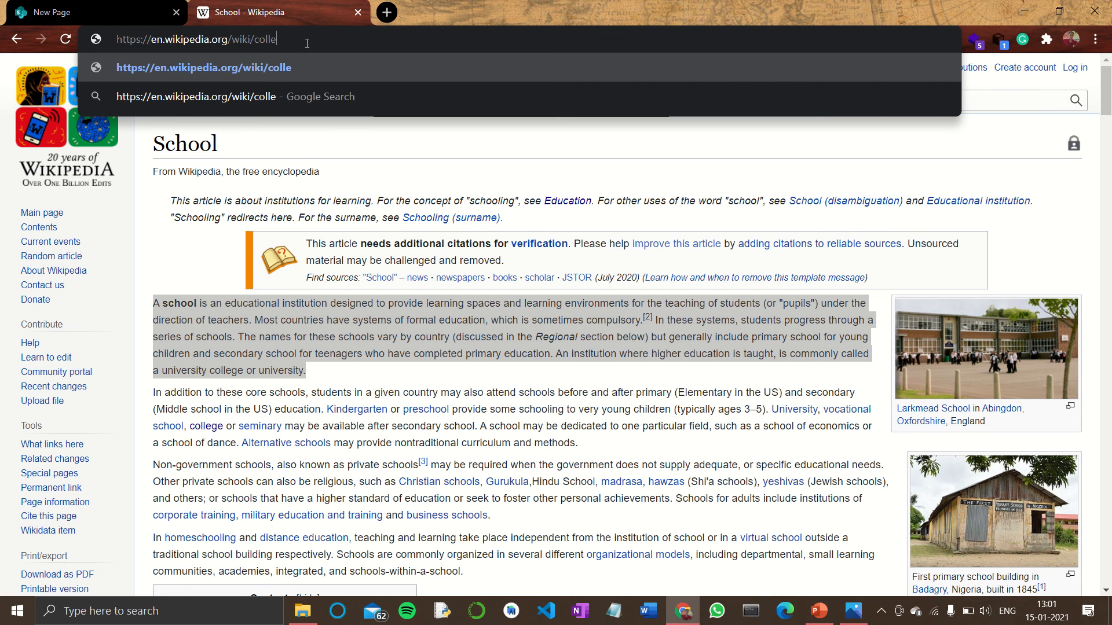
type("ge")
key("Return")
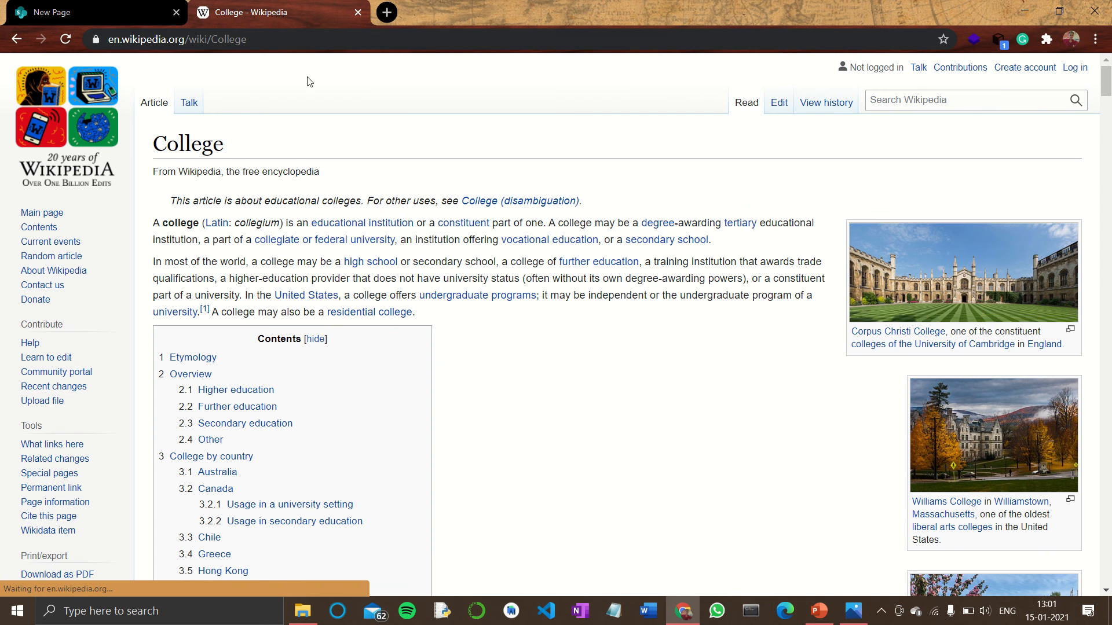
Copy the College article's opening paragraph and paste it into the college post's text area
left_click_drag(156, 222, 767, 248)
key("ctrl+c")
left_click(96, 12)
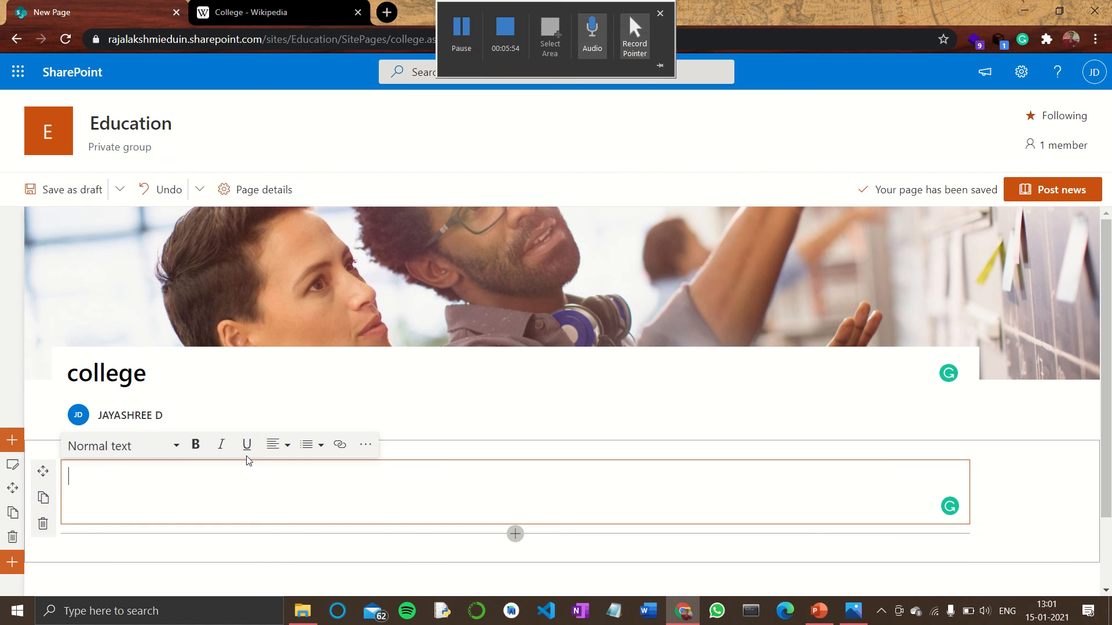
key("ctrl+v")
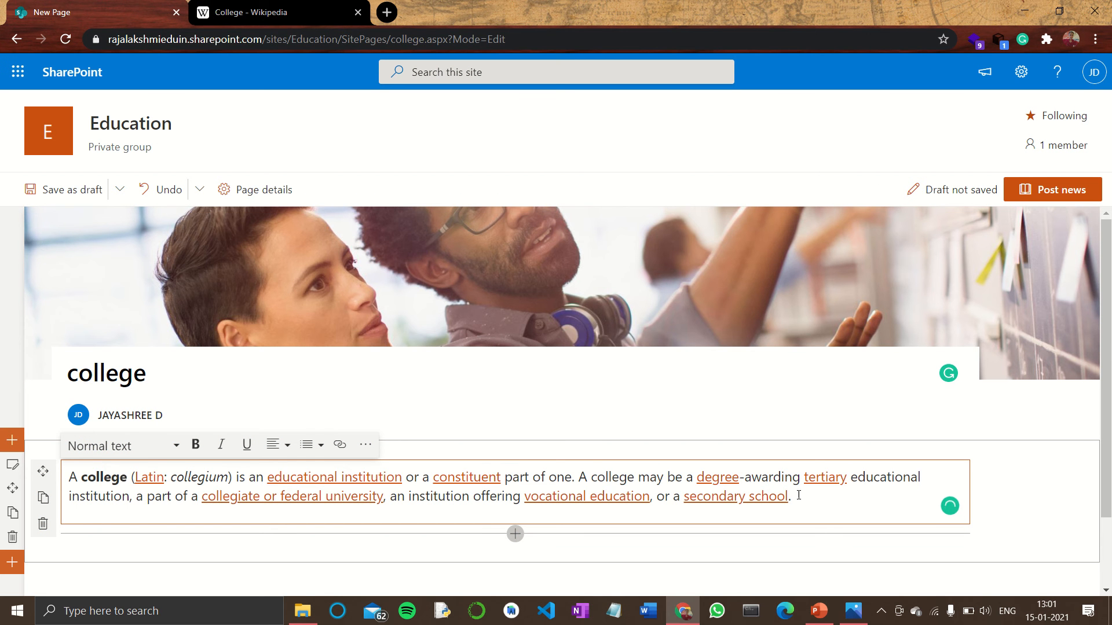
Format the pasted college paragraph as a Pull quote and publish the college news post
left_click(122, 446)
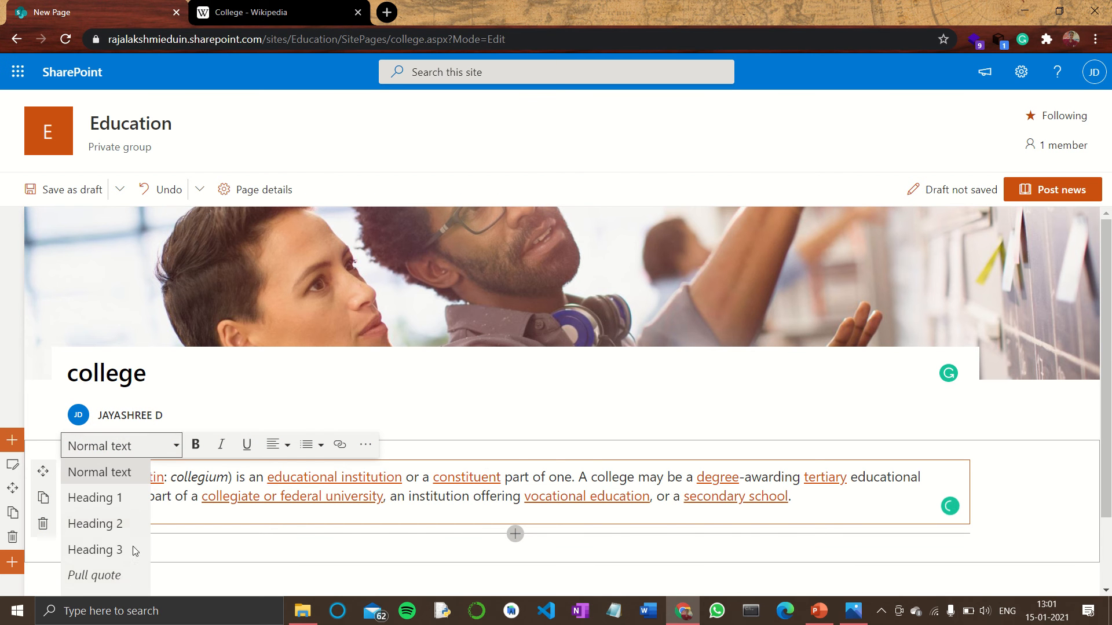
left_click(125, 577)
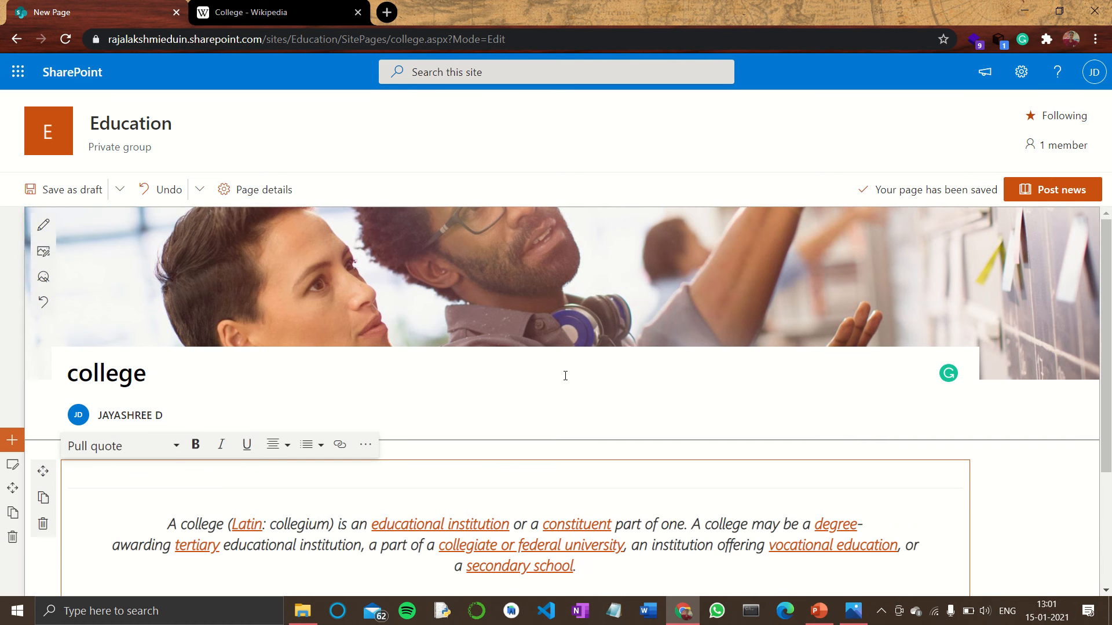
scroll(1085, 304, "down", 3)
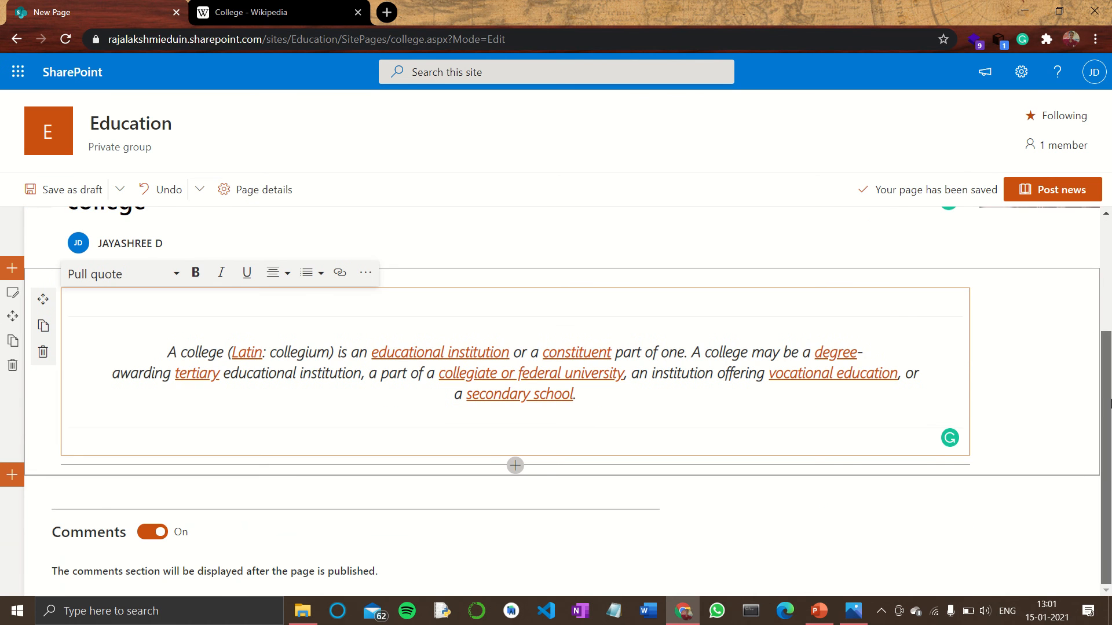
left_click(1053, 189)
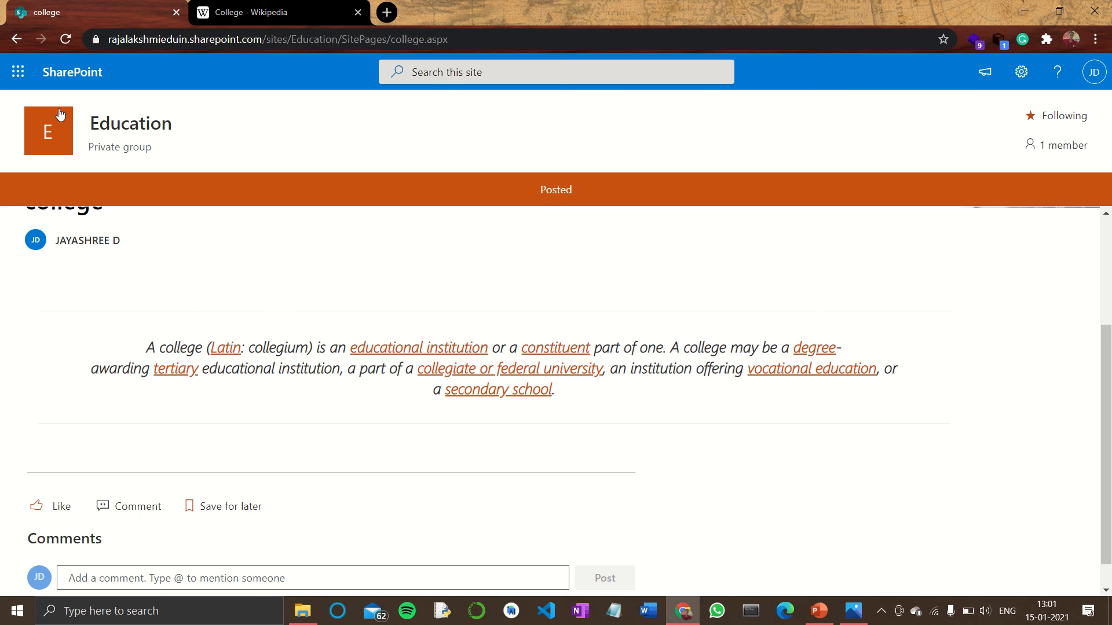
Create another news post from the Blank template and name it "workplace"
mouse_move(64, 230)
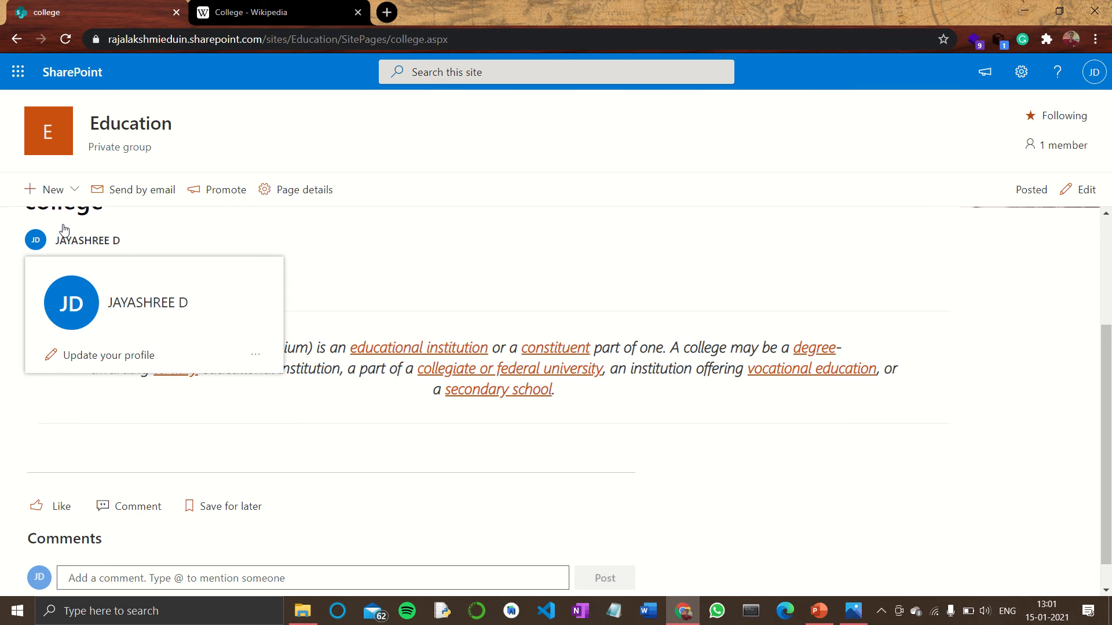
left_click(52, 190)
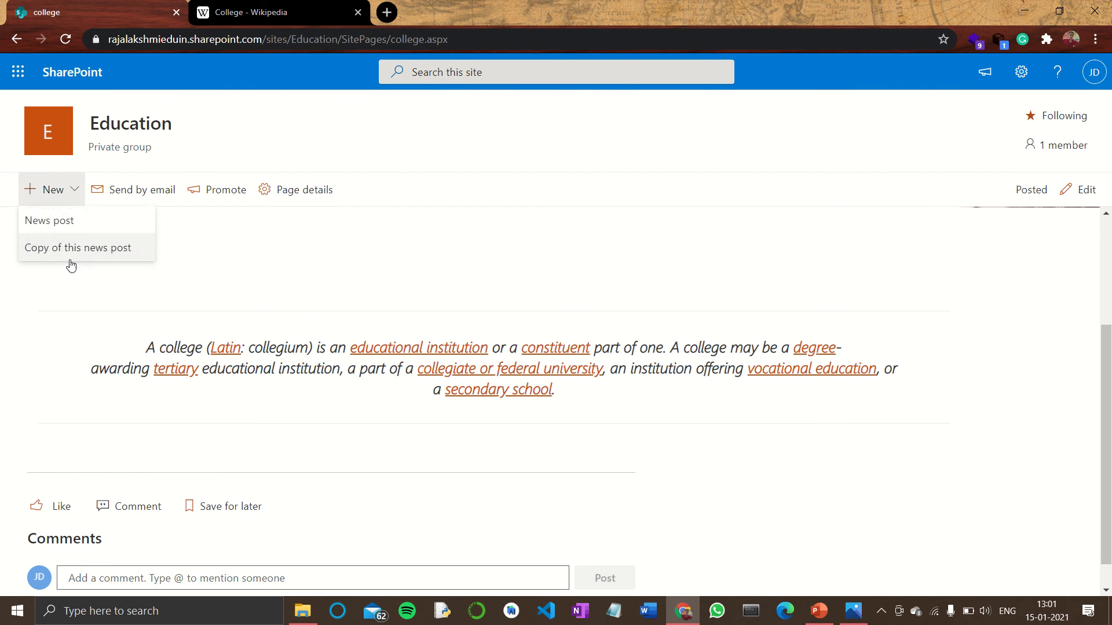
left_click(56, 222)
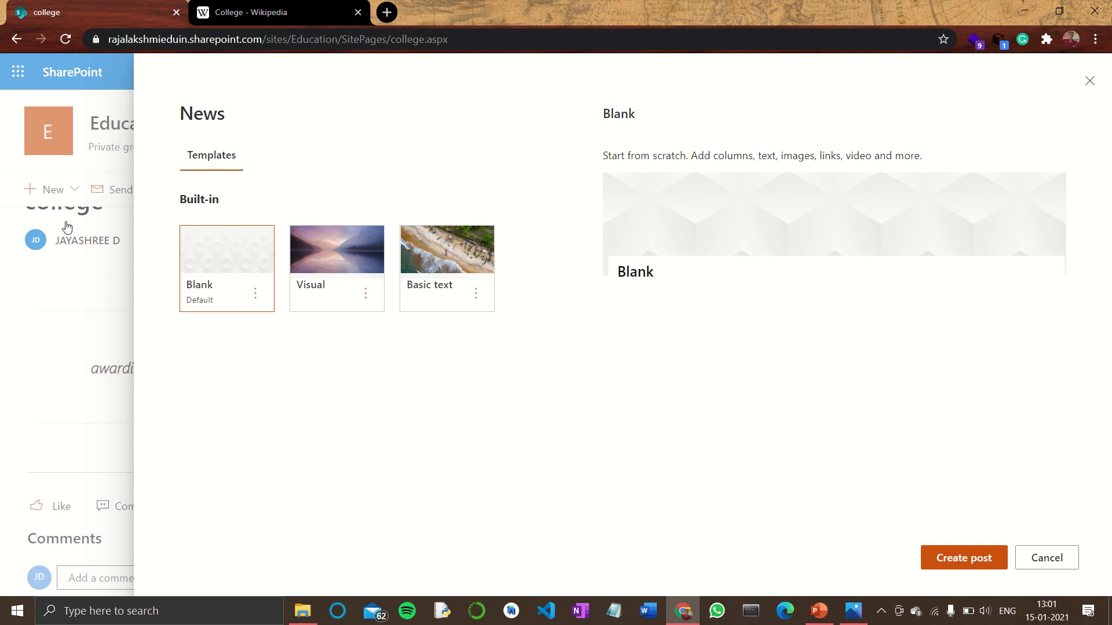
left_click(963, 558)
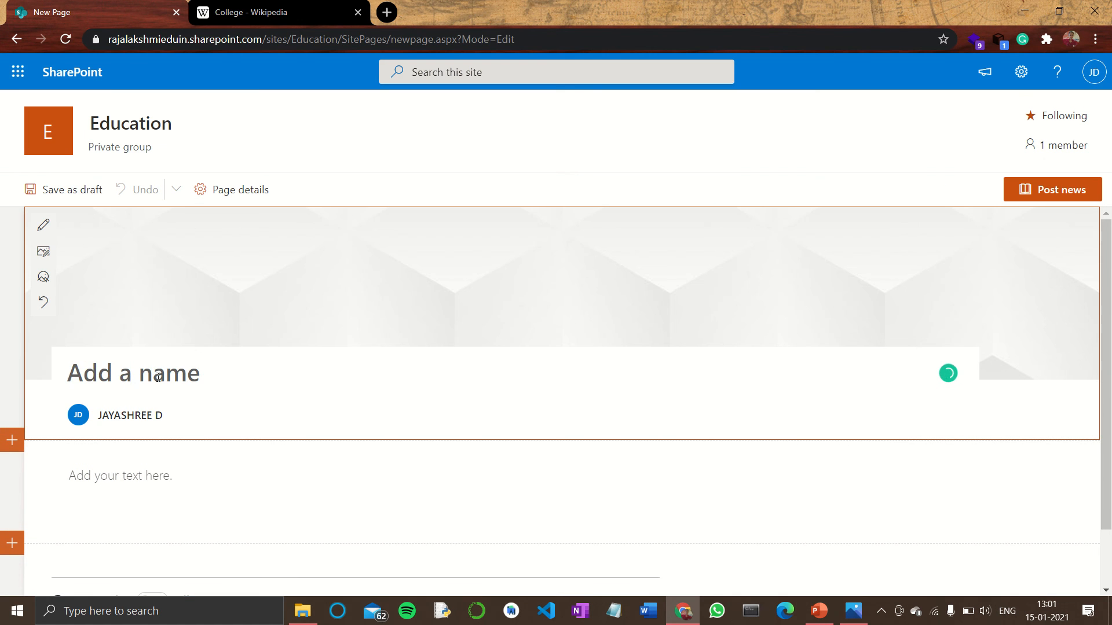
type("workplace")
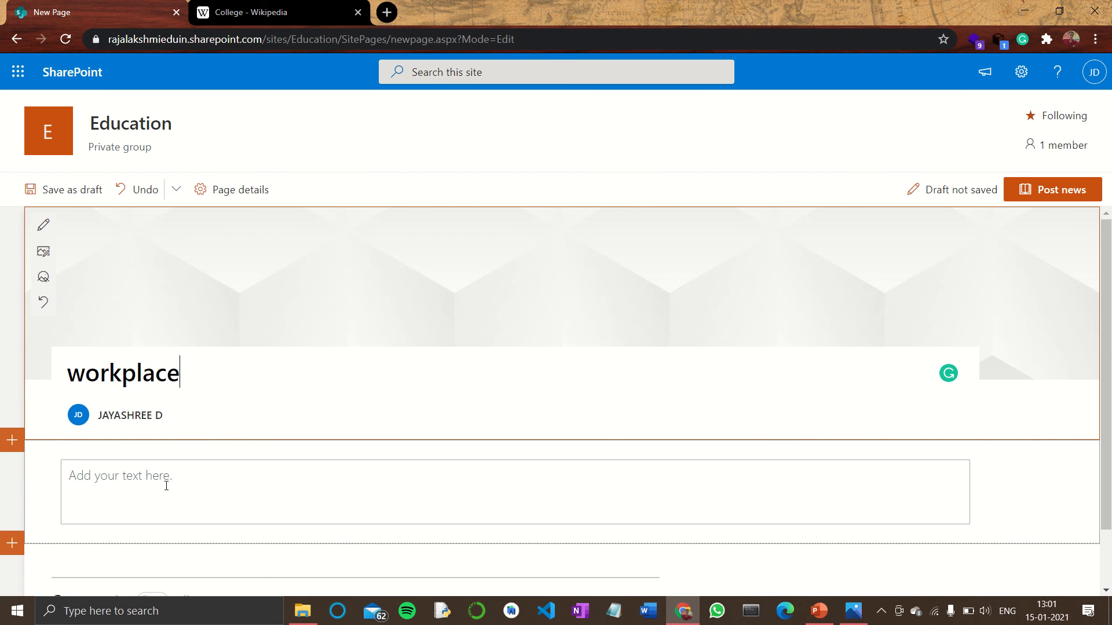
Search Google for "workplace" in the other browser tab and expand the related question "What is the workplace?"
left_click(241, 13)
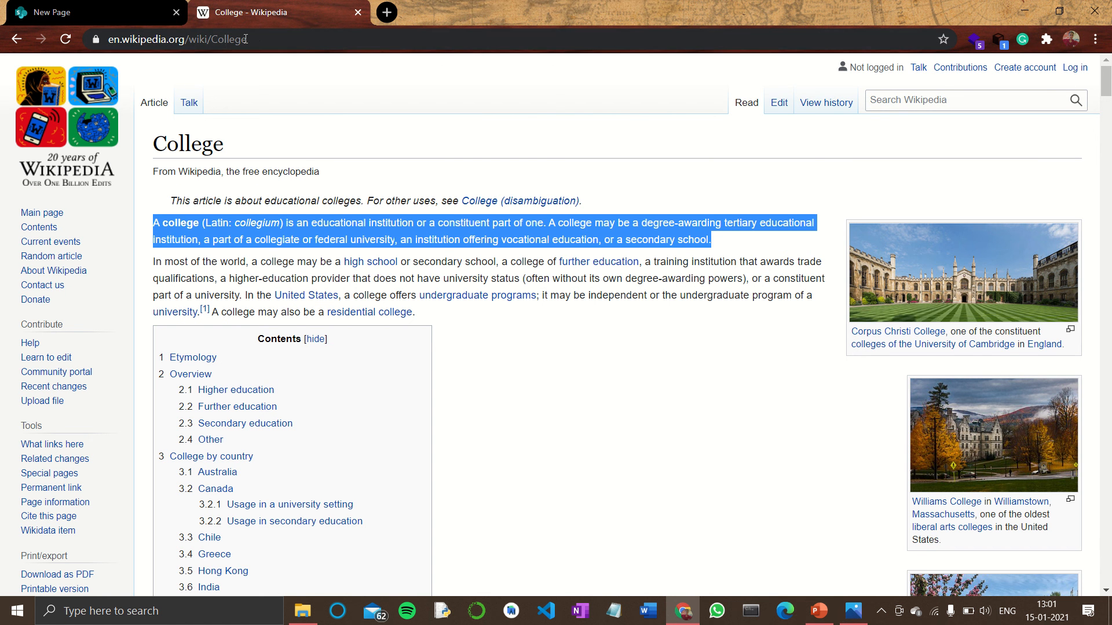
double_click(253, 39)
triple_click(128, 39)
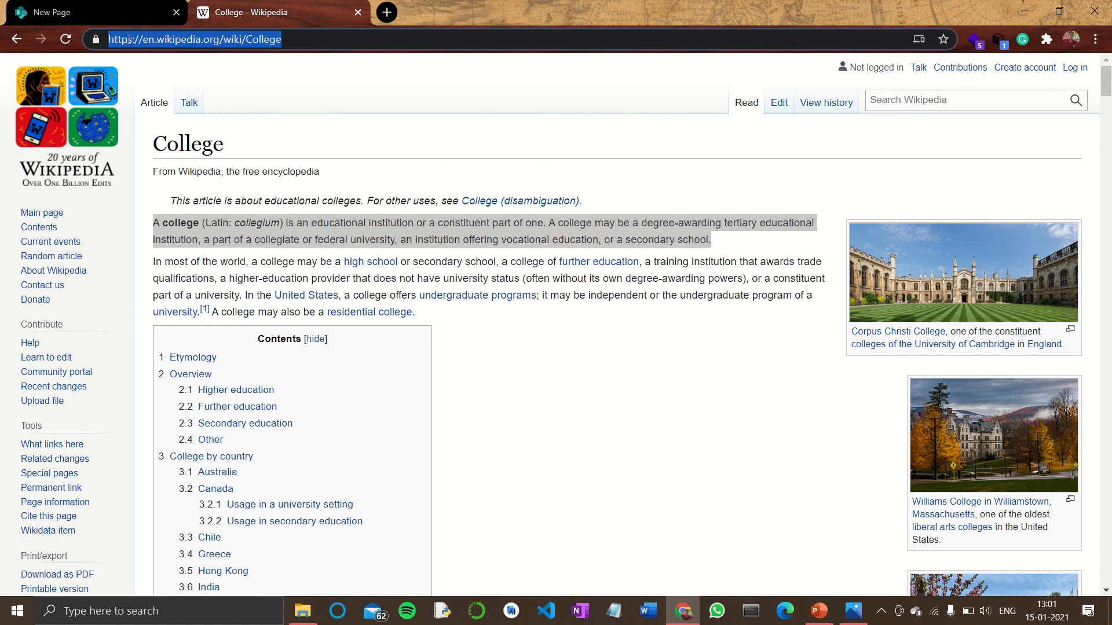
type("wor")
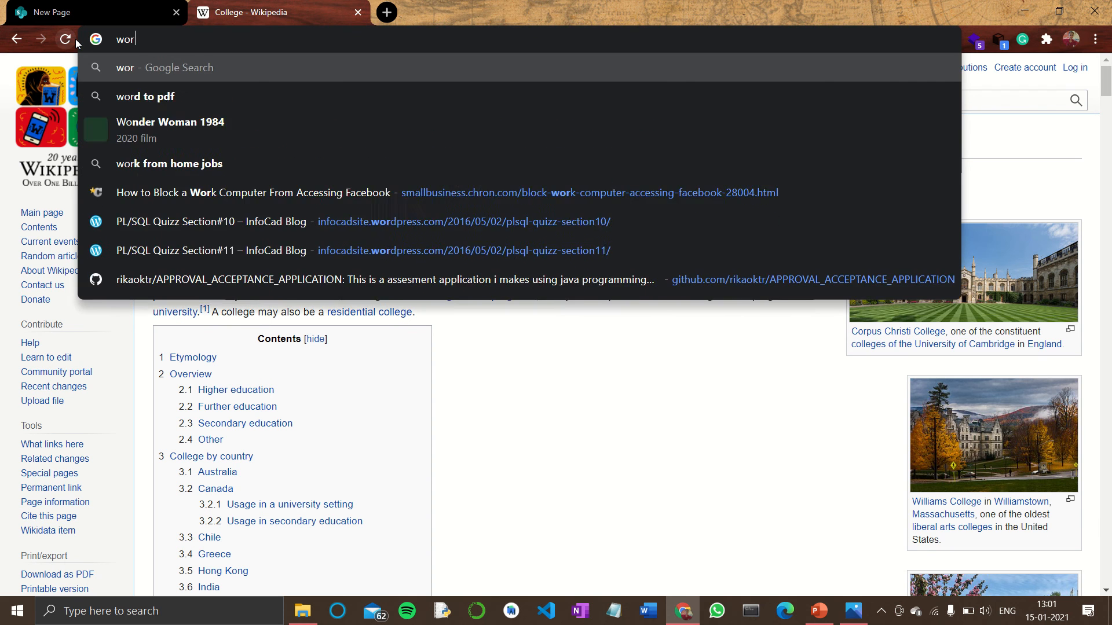
type("kplace")
key("Return")
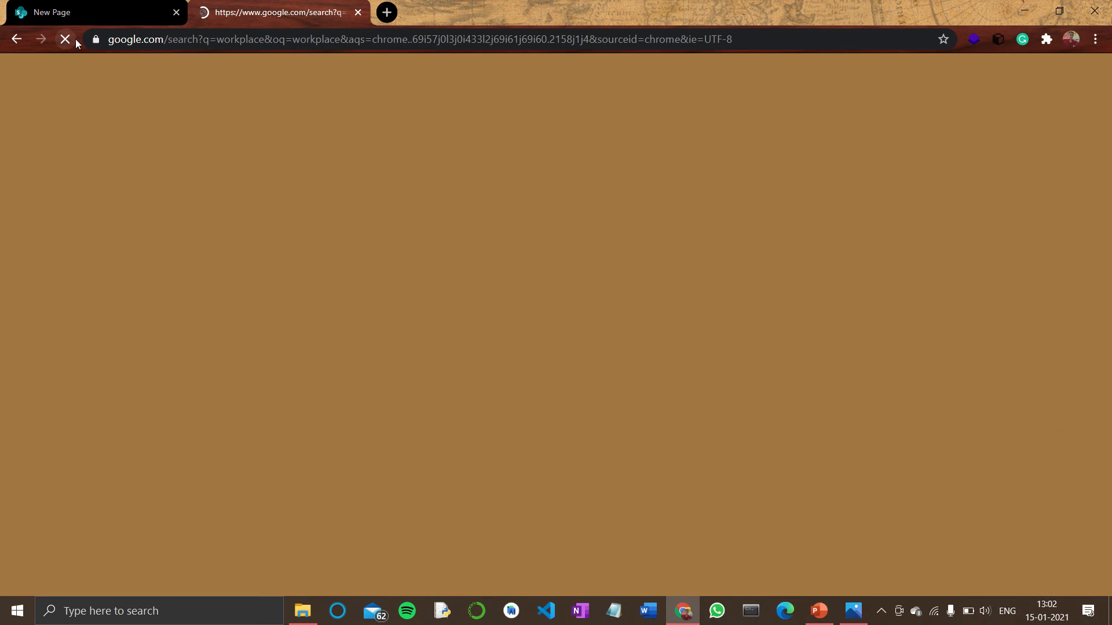
scroll(225, 357, "down", 4)
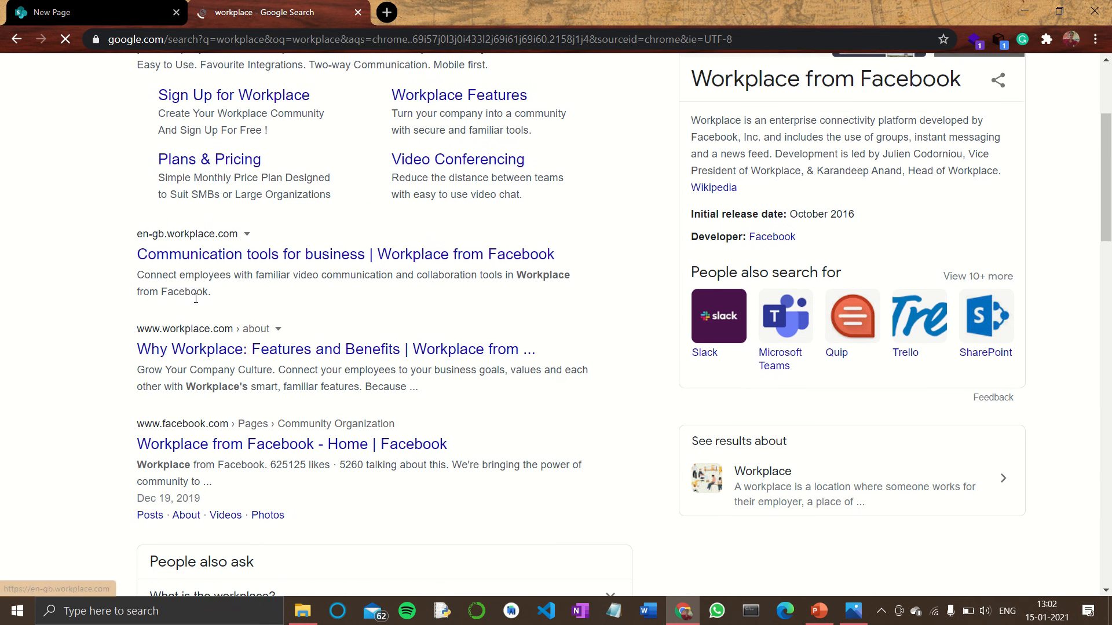
scroll(225, 358, "down", 3)
left_click(256, 389)
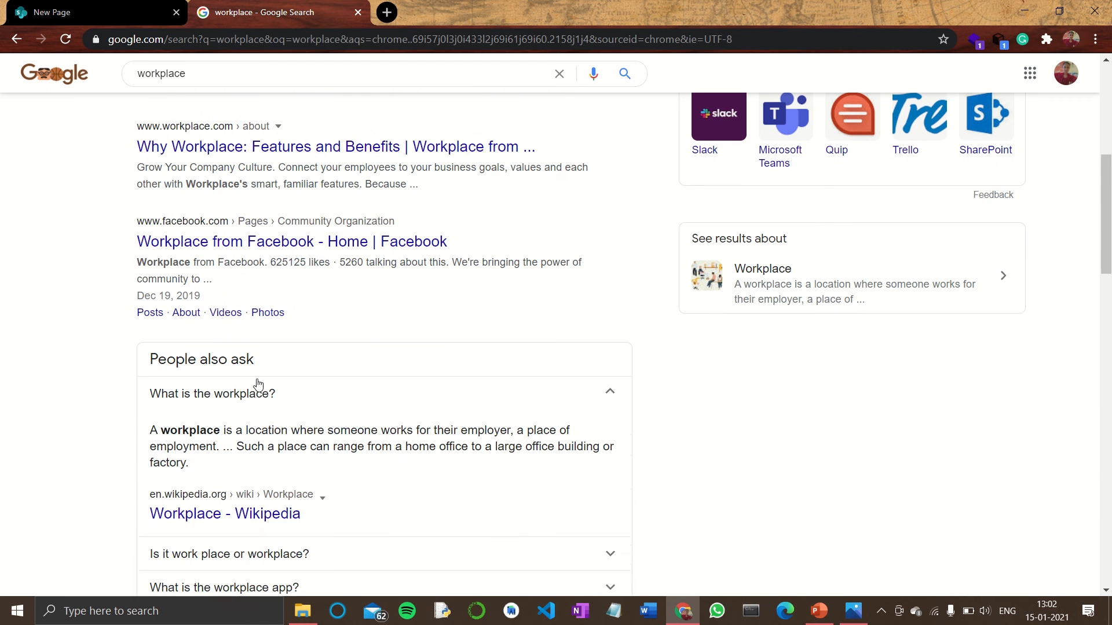
Copy the answer defining a workplace and paste it into the workplace post's text area
scroll(182, 330, "down", 3)
left_click_drag(151, 223, 236, 286)
key("ctrl+c")
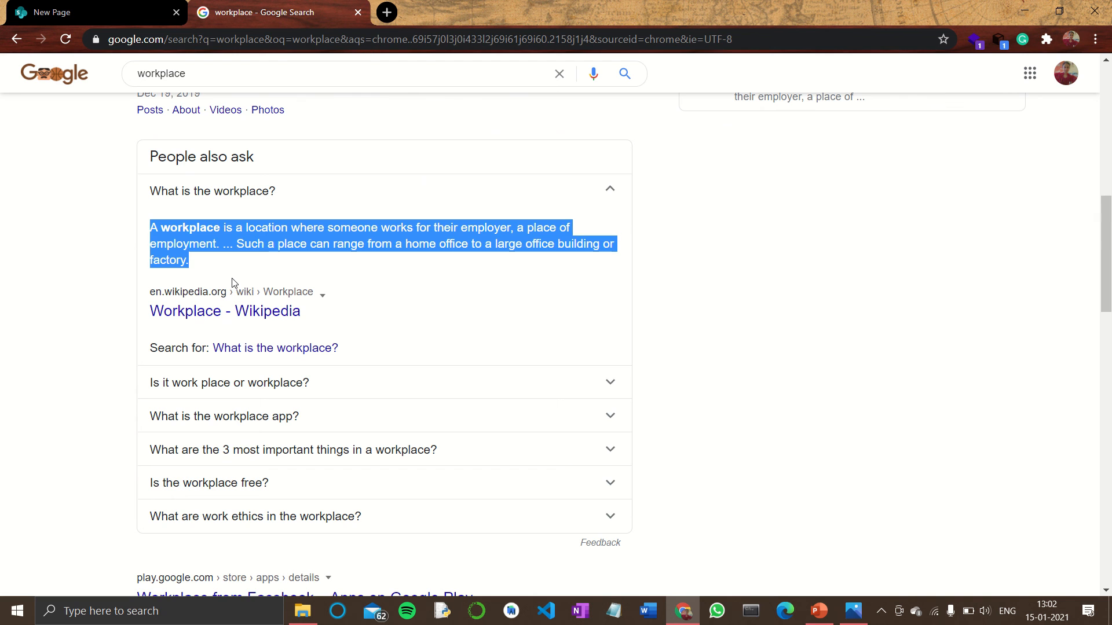
key("ctrl+shift+Tab")
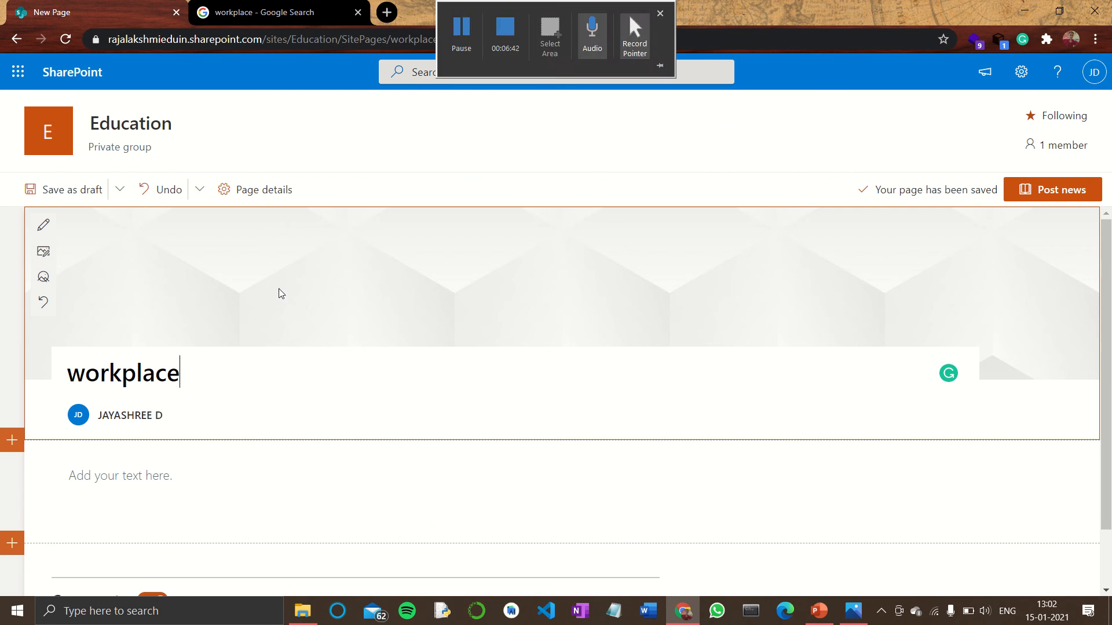
left_click(213, 453)
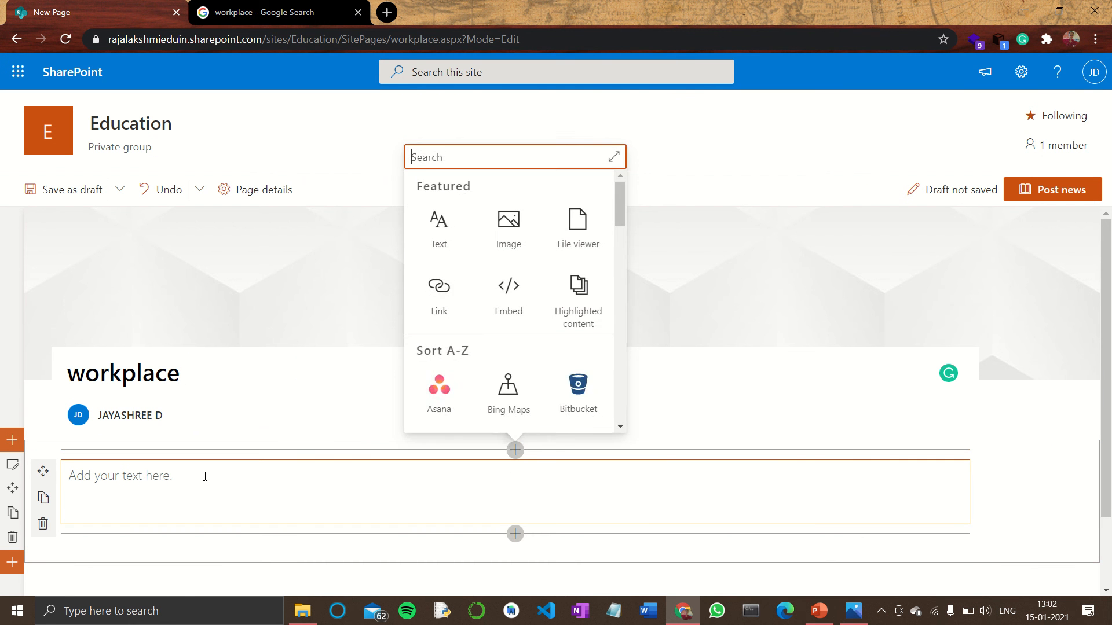
left_click(116, 485)
key("ctrl+v")
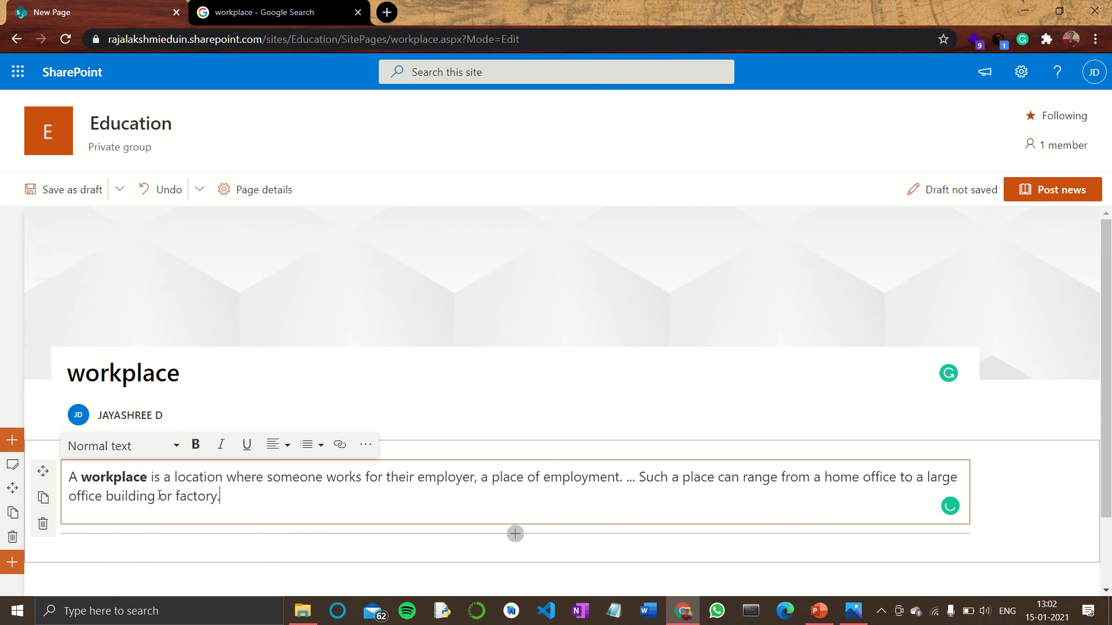
Format the pasted workplace paragraph as a Pull quote
left_click(136, 445)
left_click(115, 588)
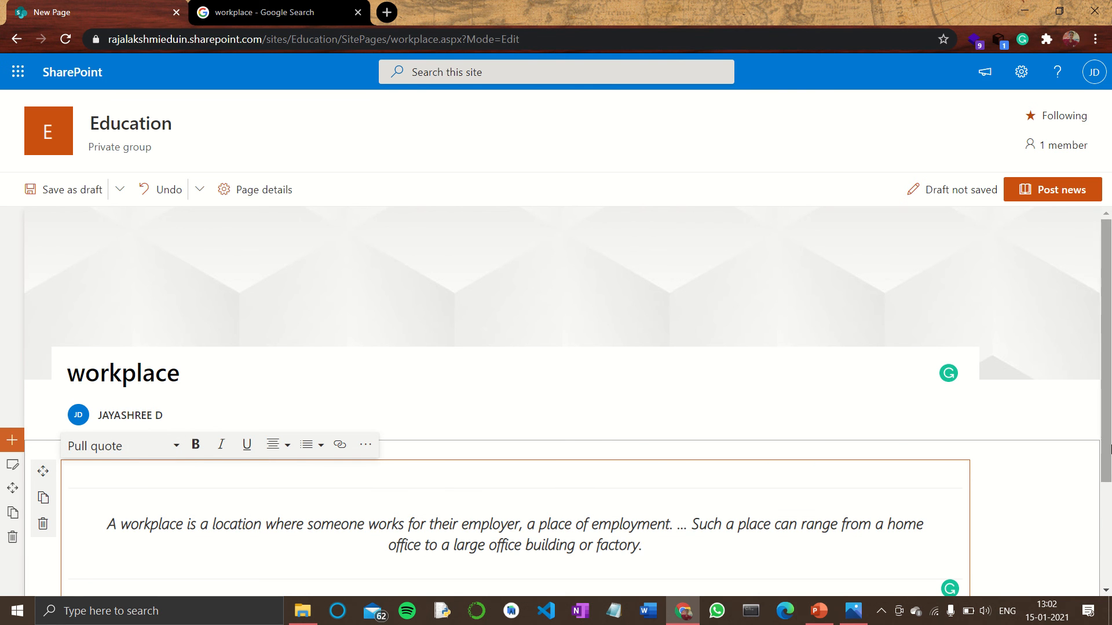
left_click_drag(1109, 439, 1109, 537)
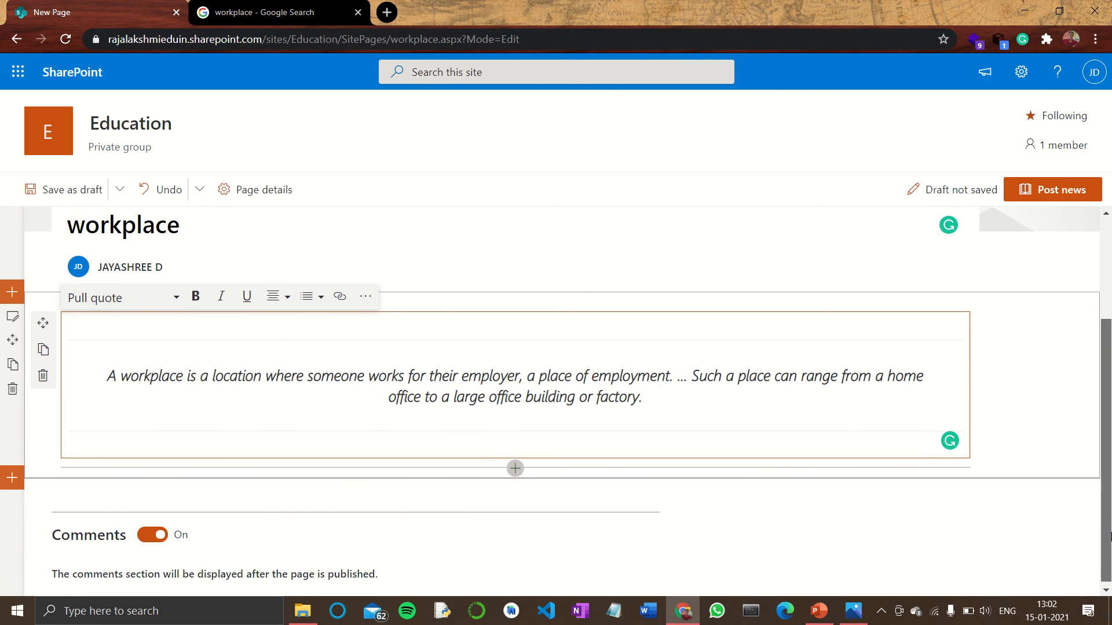
Insert the stock photo of a hand drawing on building plans as the workplace title background and adjust its focal point
scroll(68, 311, "up", 3)
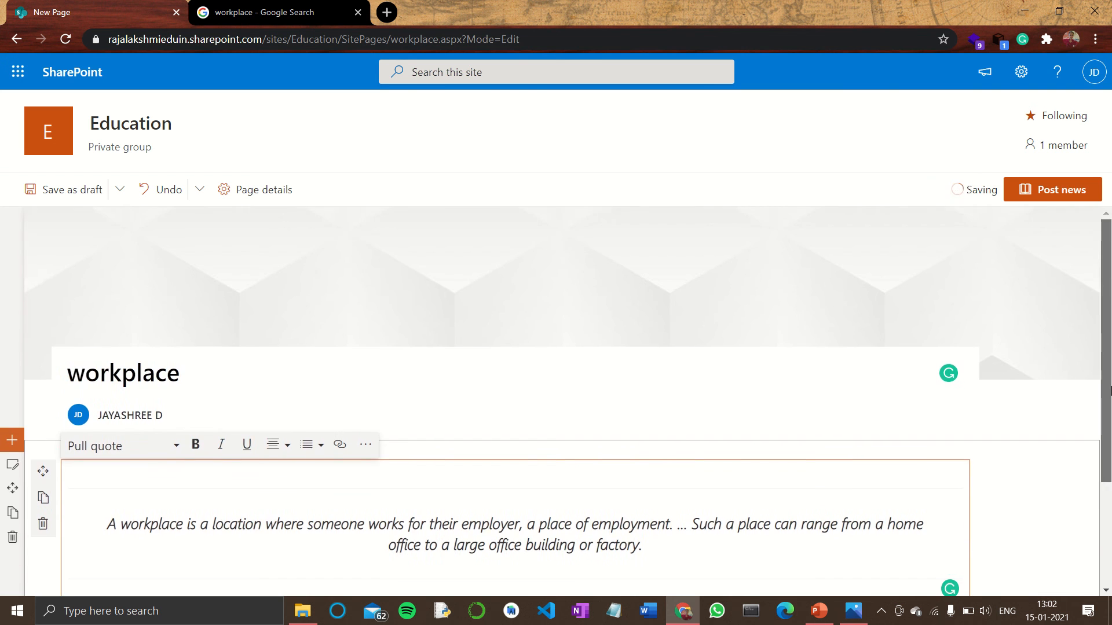
left_click(37, 250)
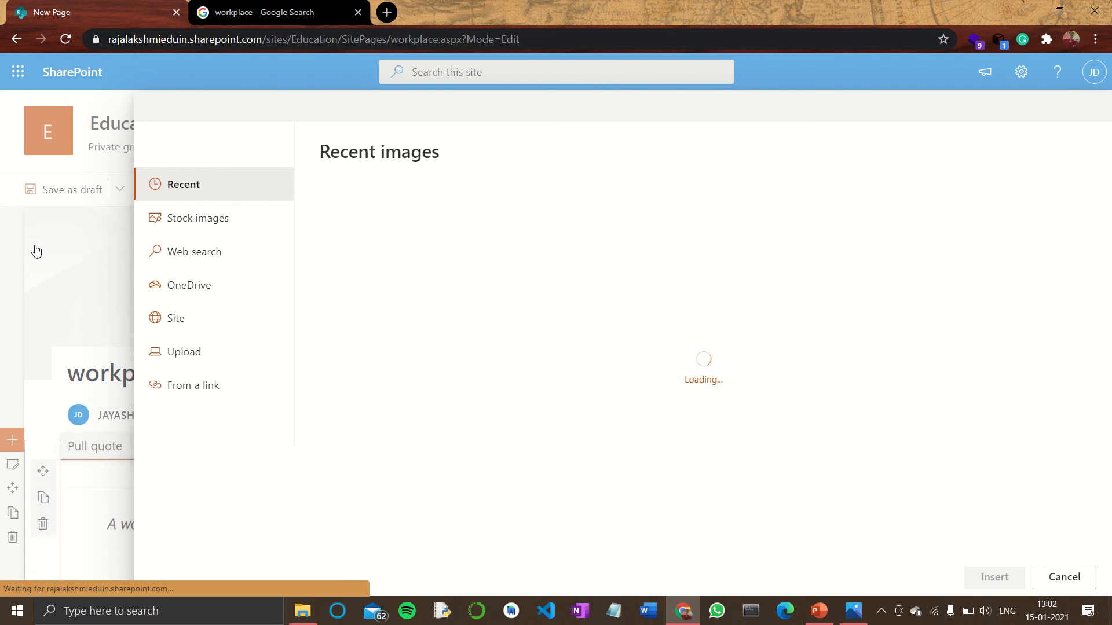
left_click(226, 218)
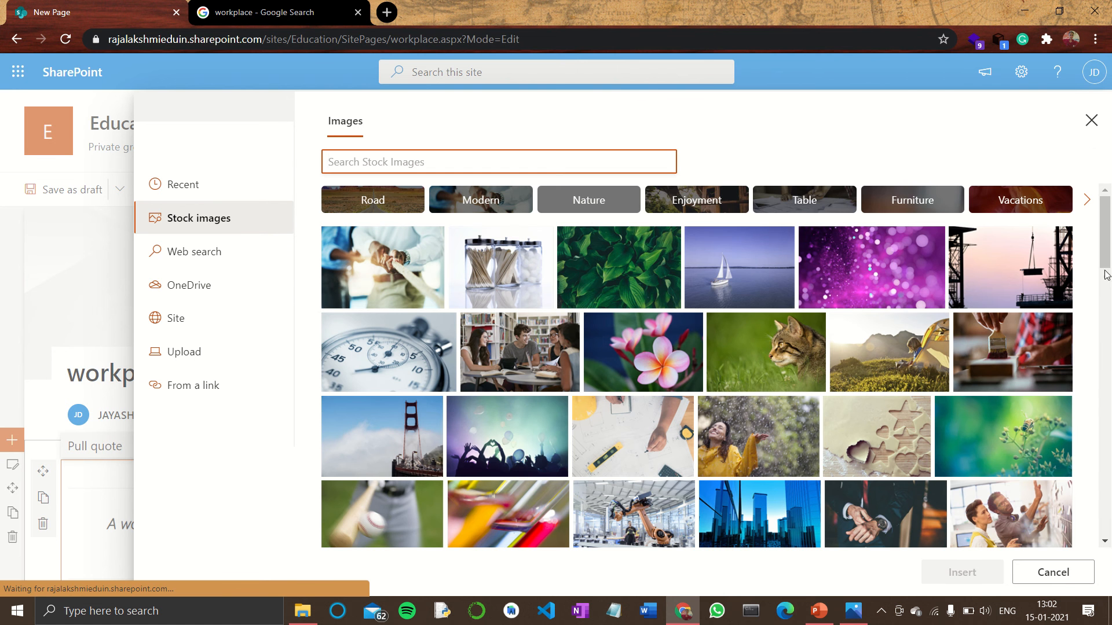
left_click(624, 451)
left_click(961, 572)
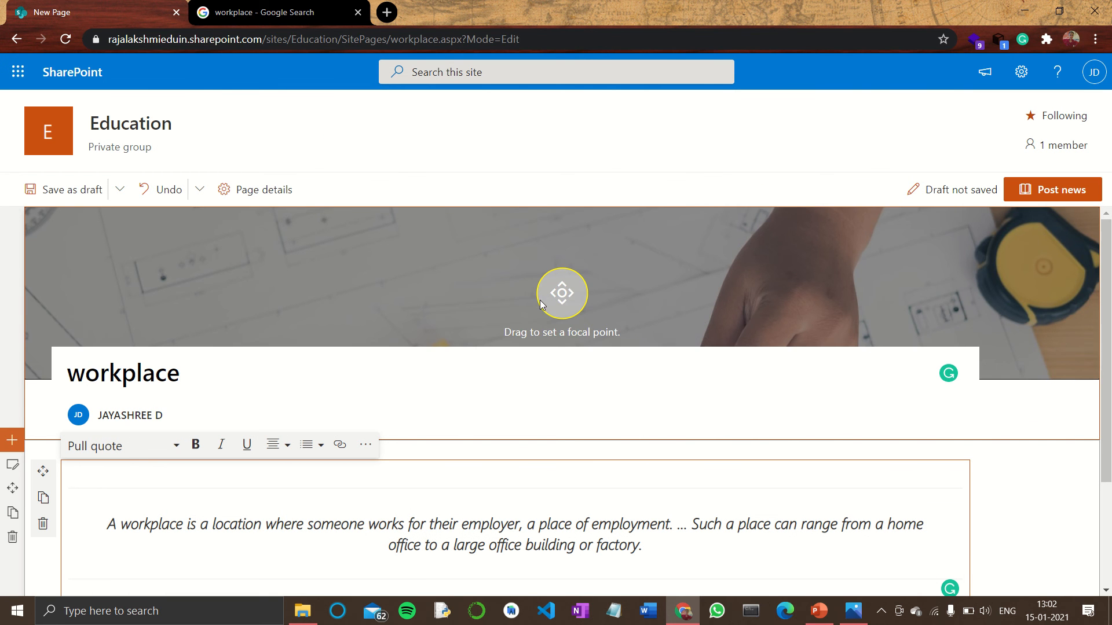
left_click_drag(563, 302, 594, 339)
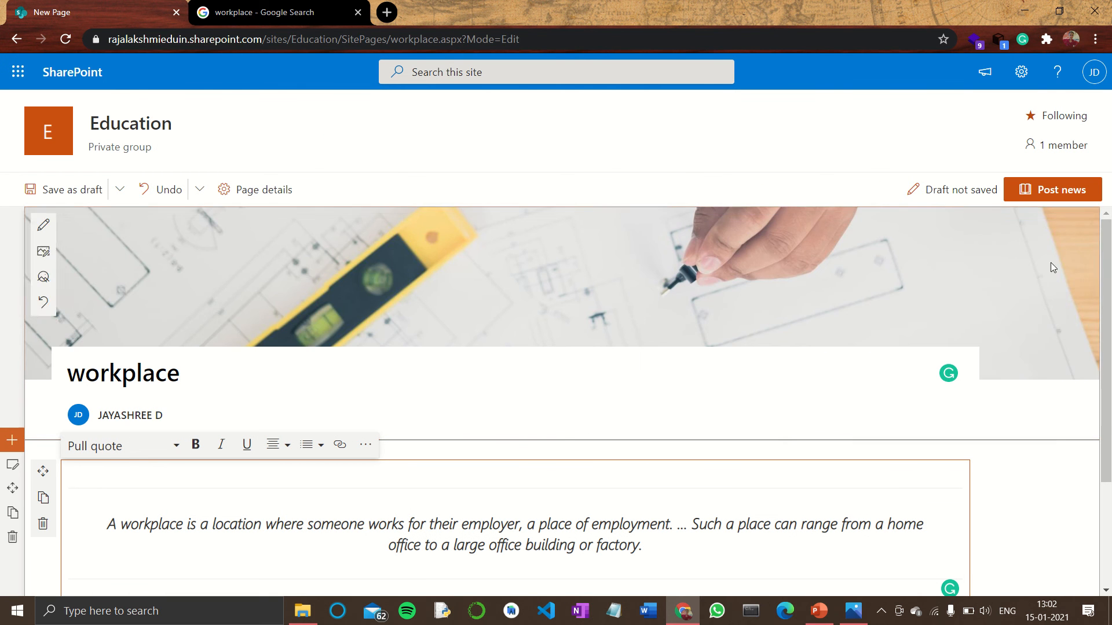
Publish the workplace news post and open the Education site's home page for editing
left_click(1043, 194)
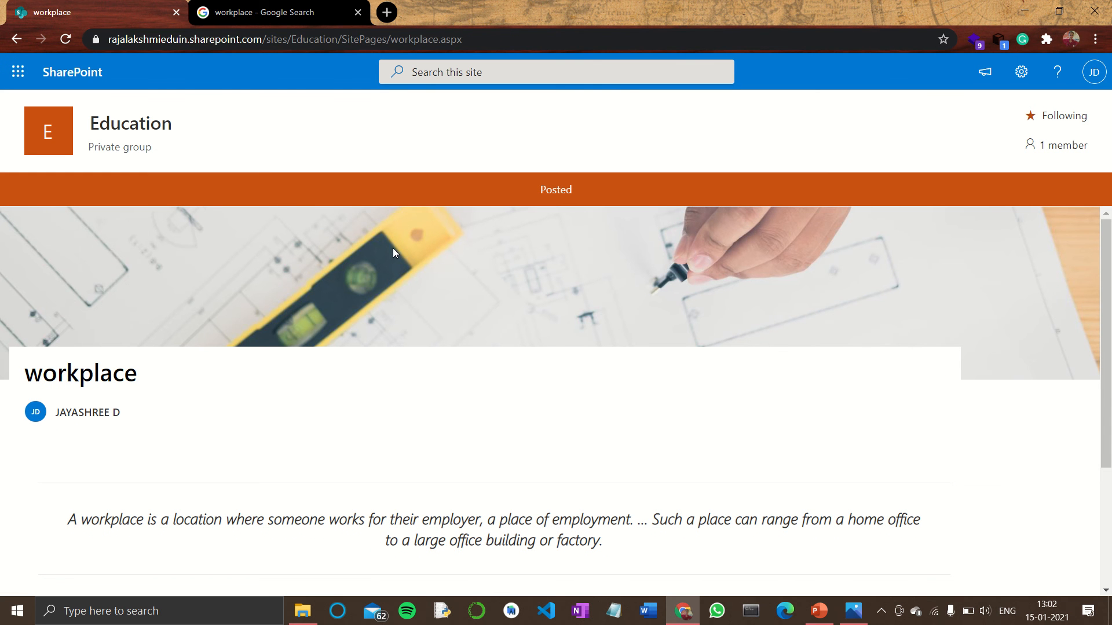
left_click(58, 134)
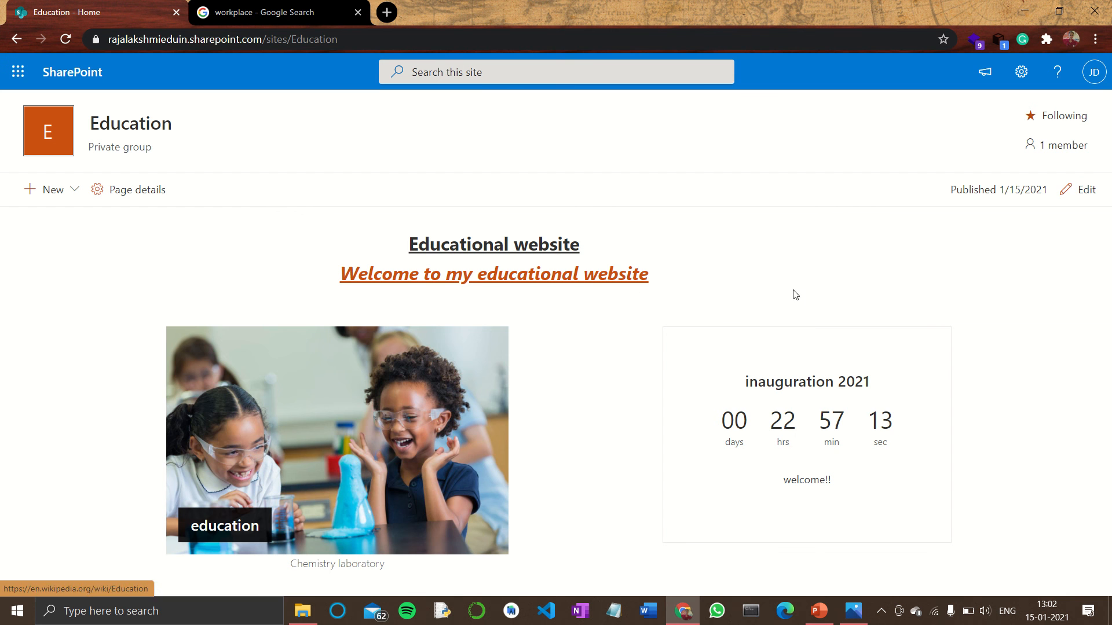
left_click(1081, 191)
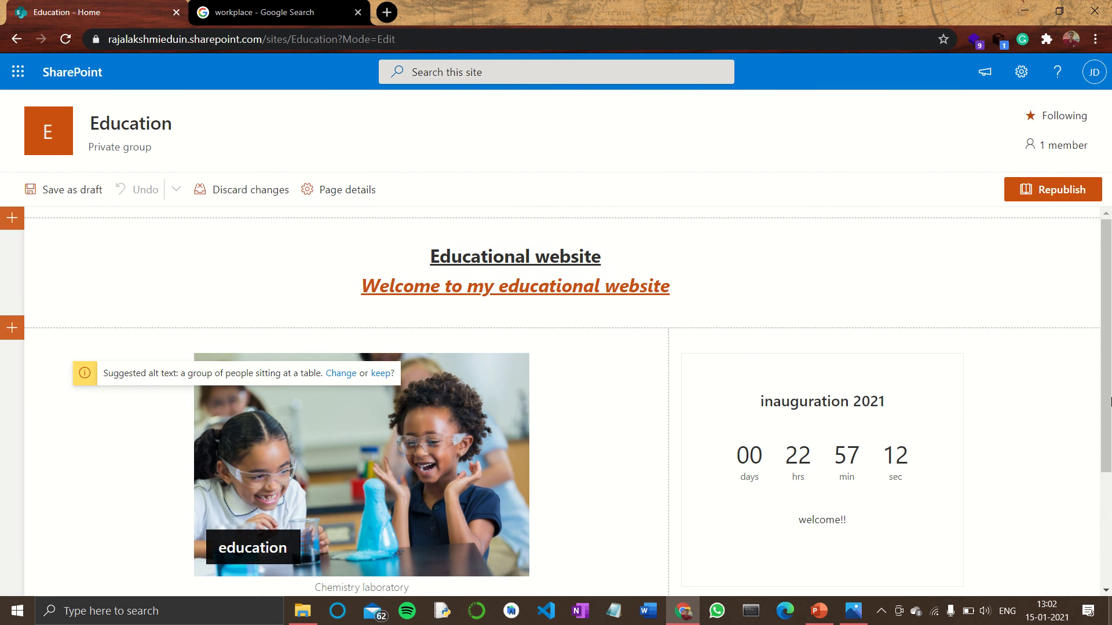
Add a one-column section below the image and countdown section and insert a News web part in it
scroll(591, 479, "down", 3)
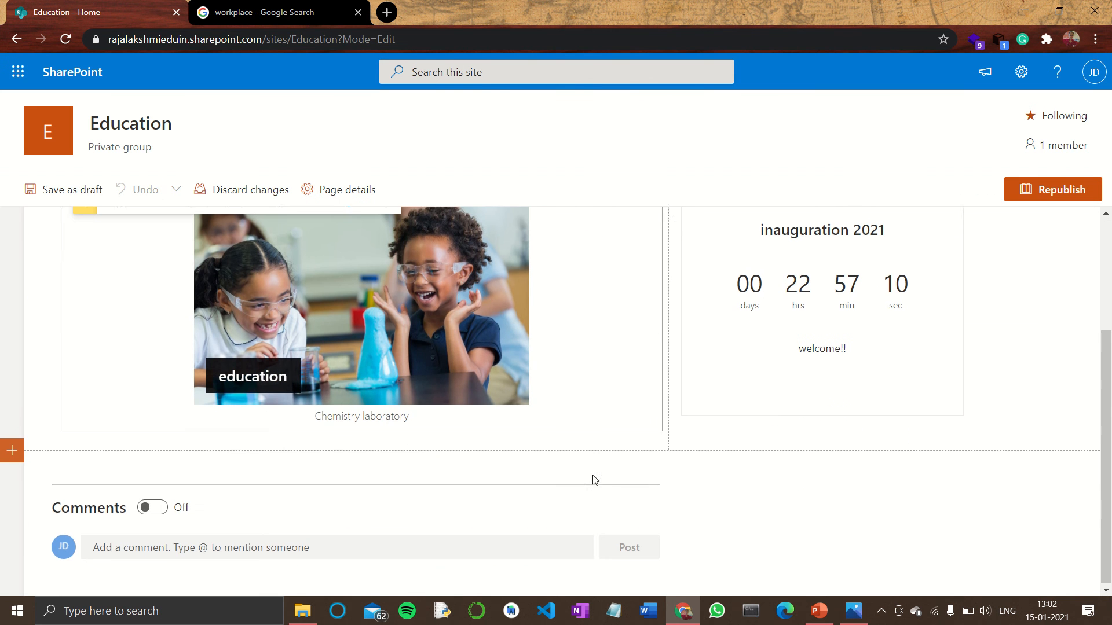
left_click(12, 451)
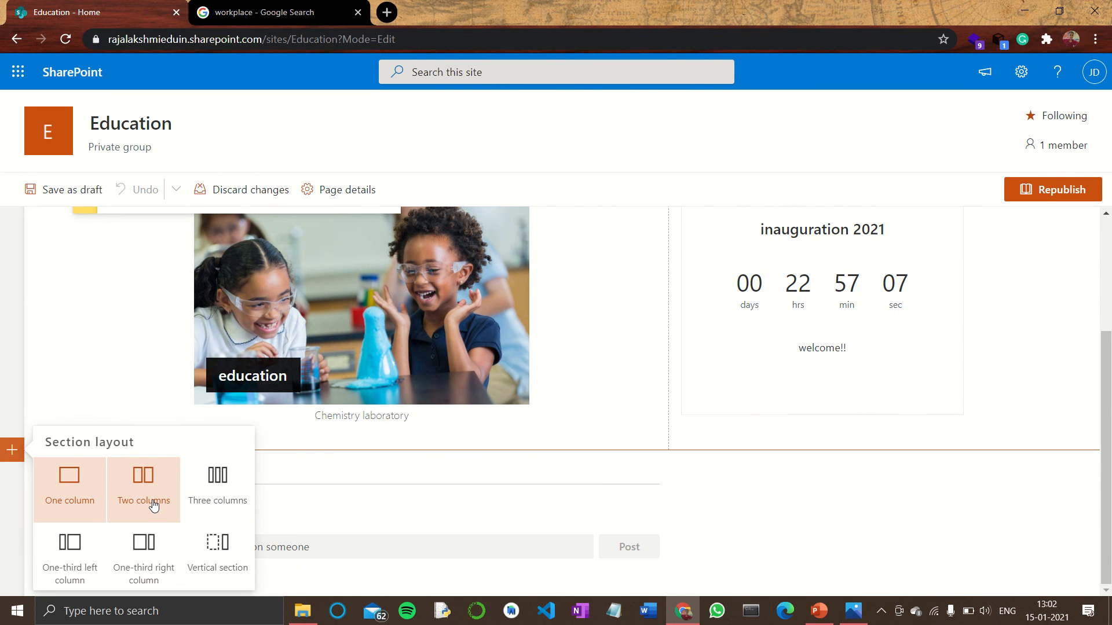
left_click(89, 507)
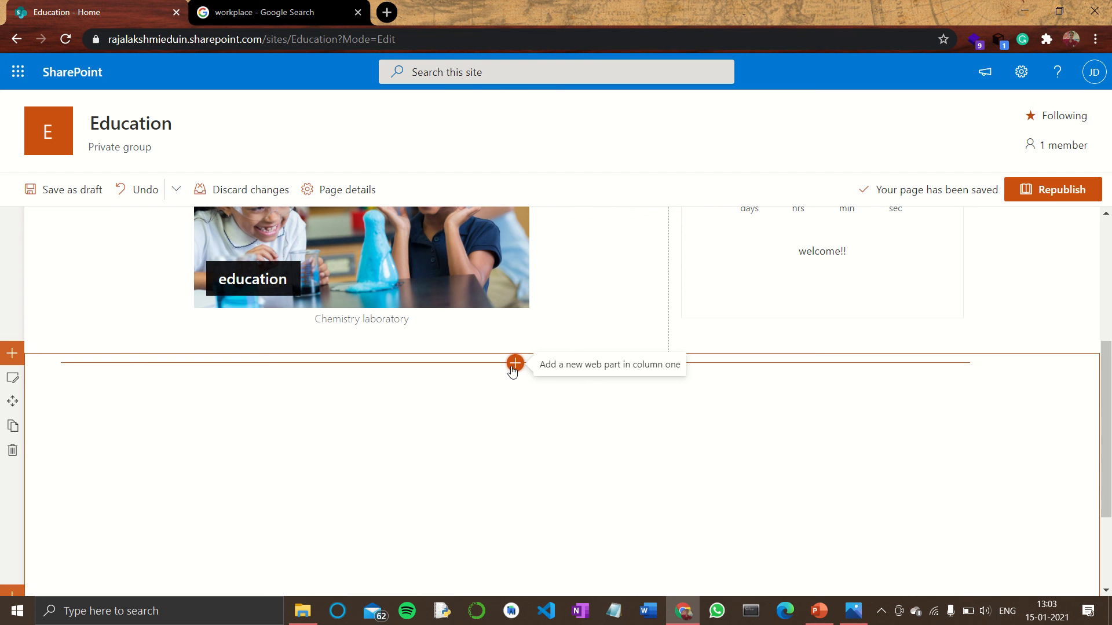
left_click(513, 366)
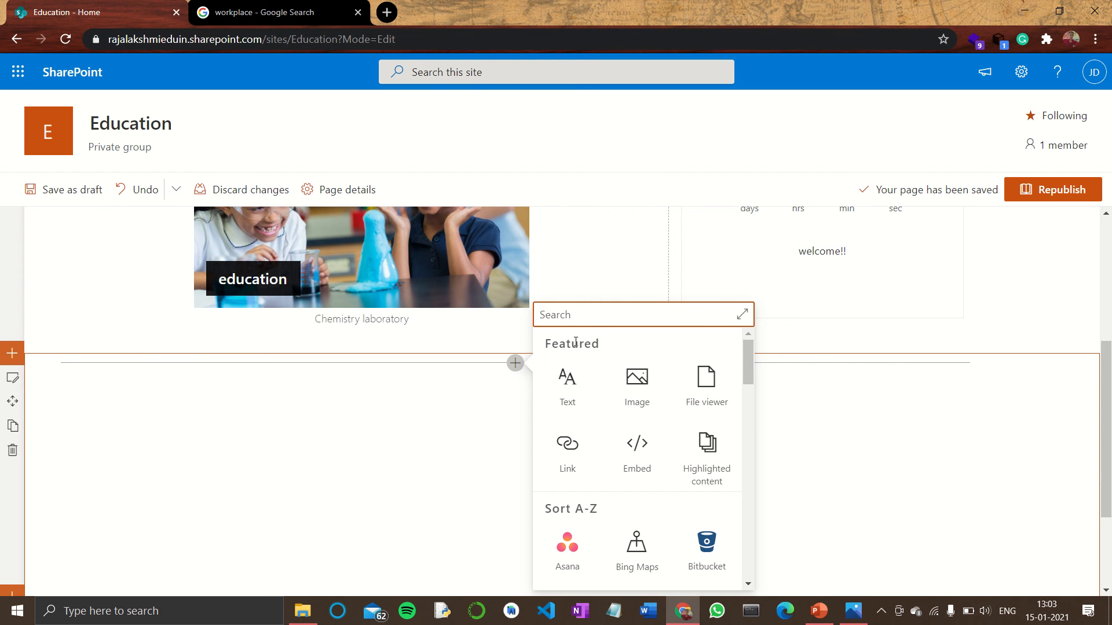
type("news")
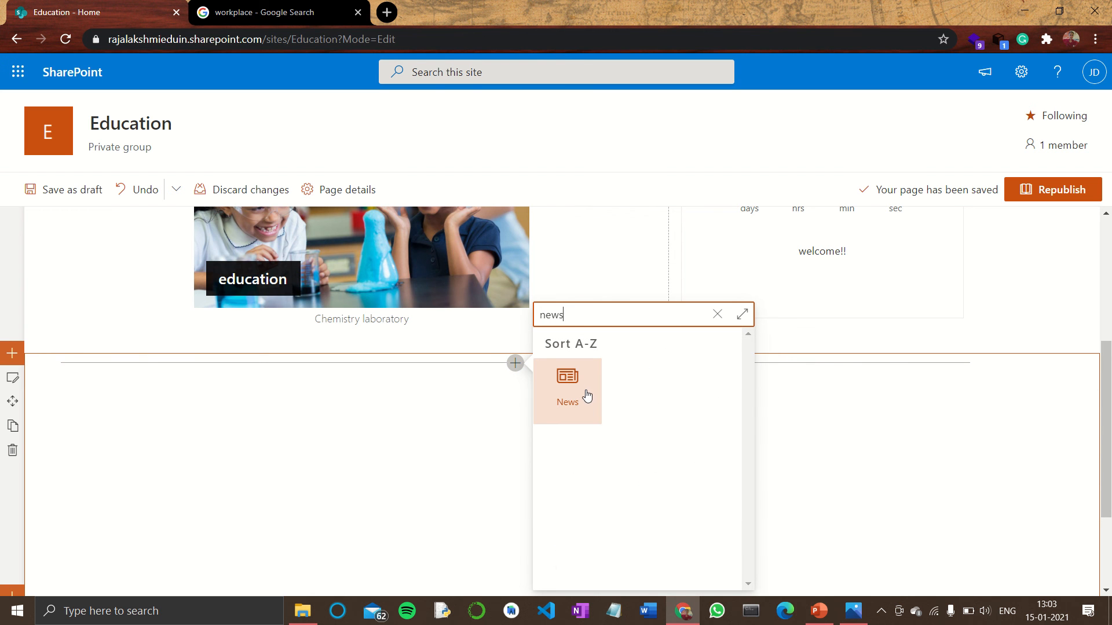
left_click(587, 397)
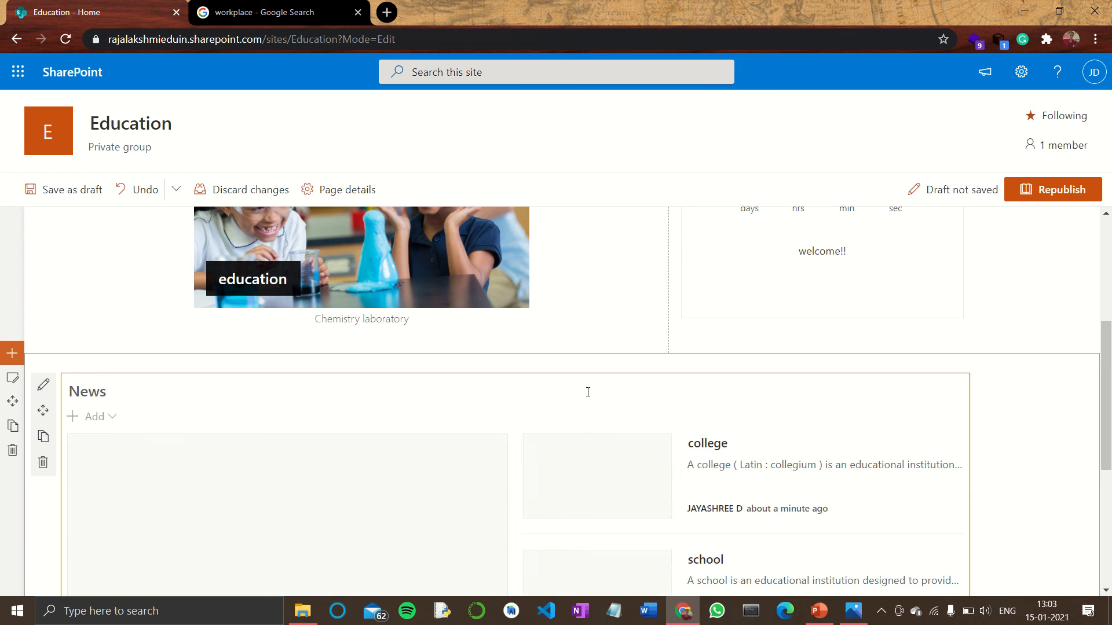
Look over the inserted News web part and open its settings for editing
scroll(804, 396, "down", 3)
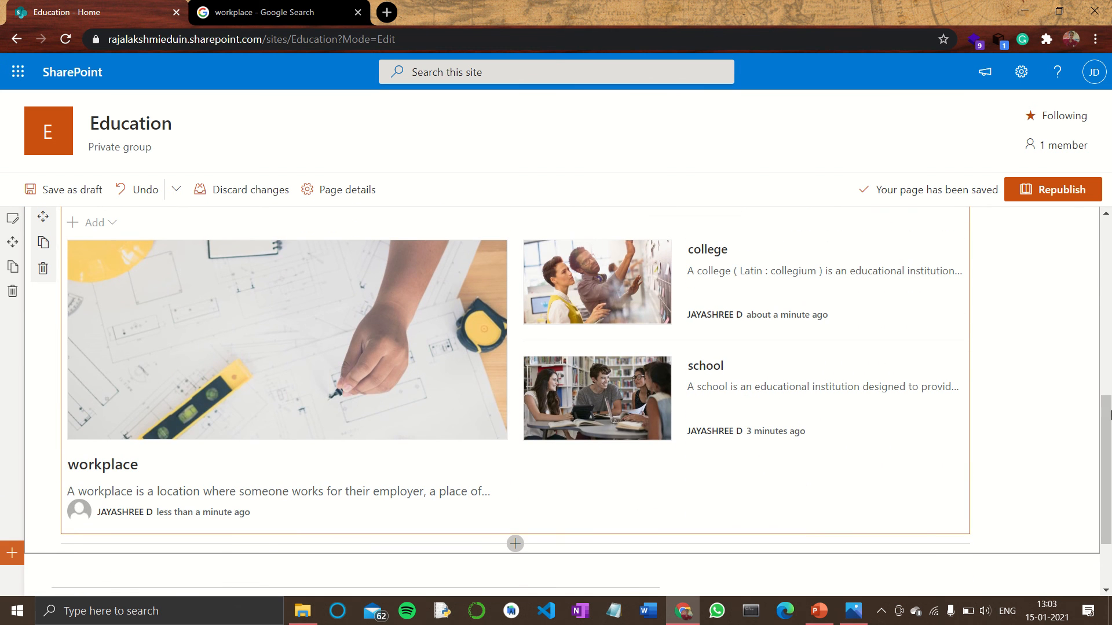
scroll(1110, 440, "up", 2)
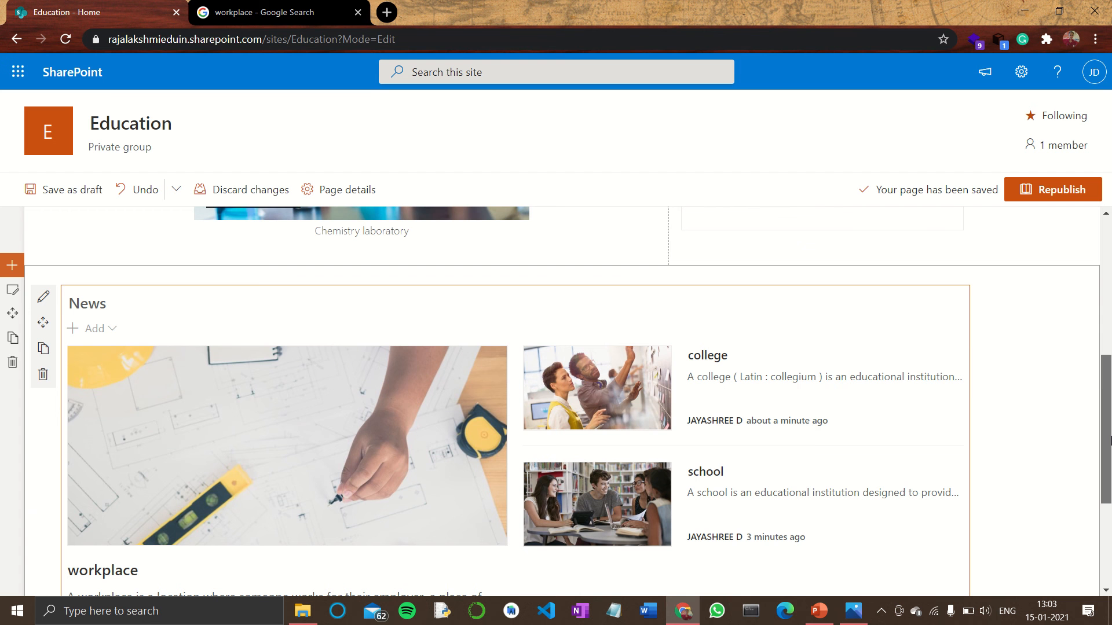
left_click(43, 300)
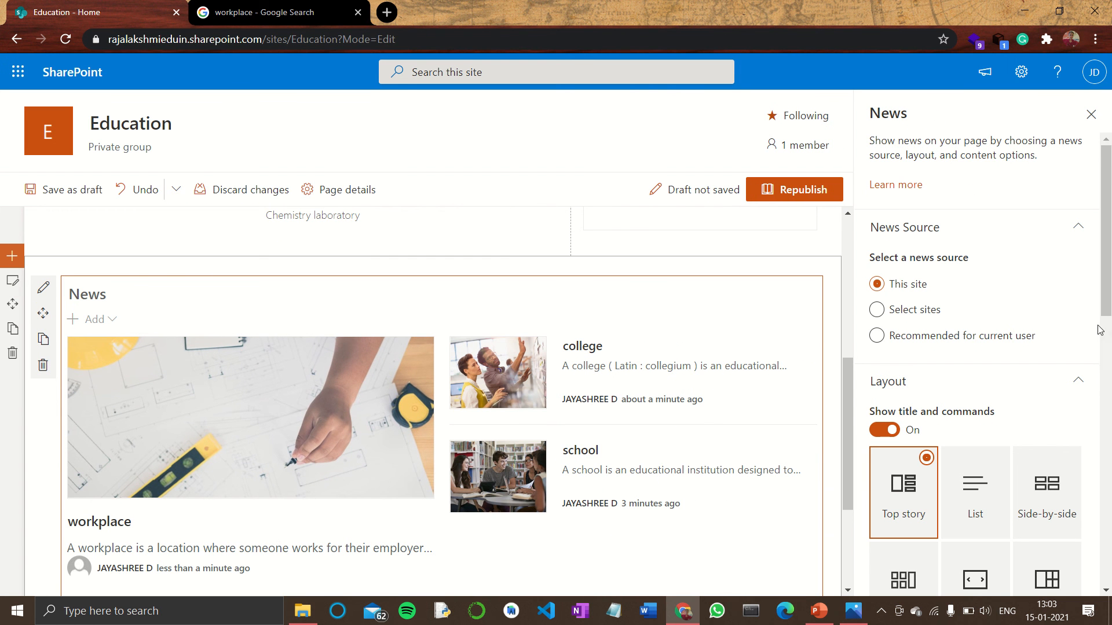
Try the List, Side-by-side and Hub News layouts for the News web part
scroll(1099, 330, "down", 2)
left_click(978, 382)
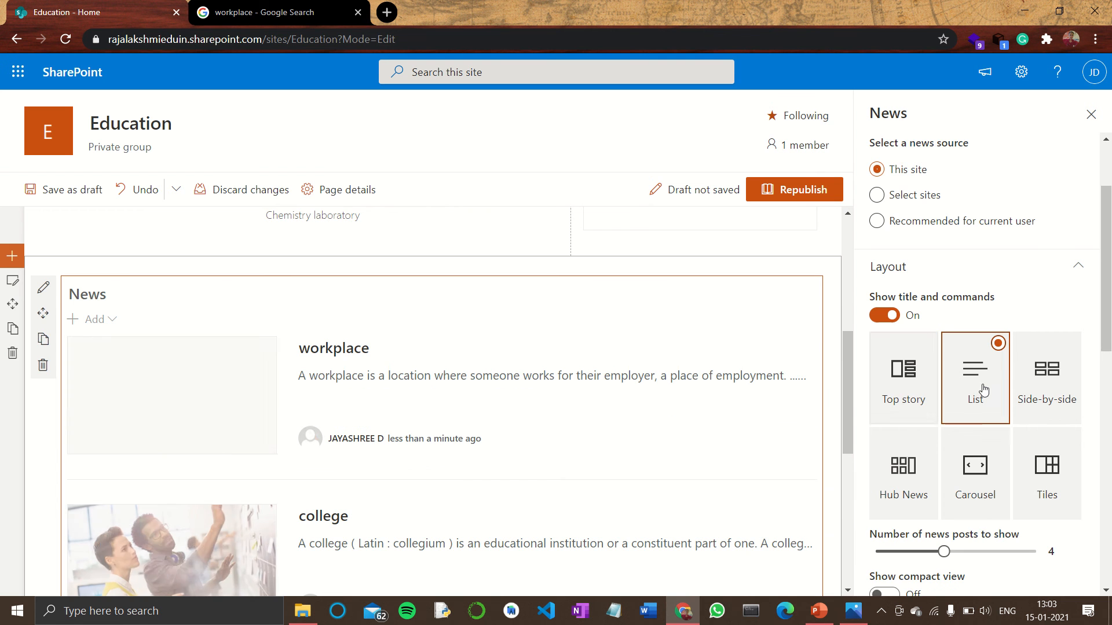
scroll(1110, 326, "down", 4)
scroll(1110, 326, "up", 4)
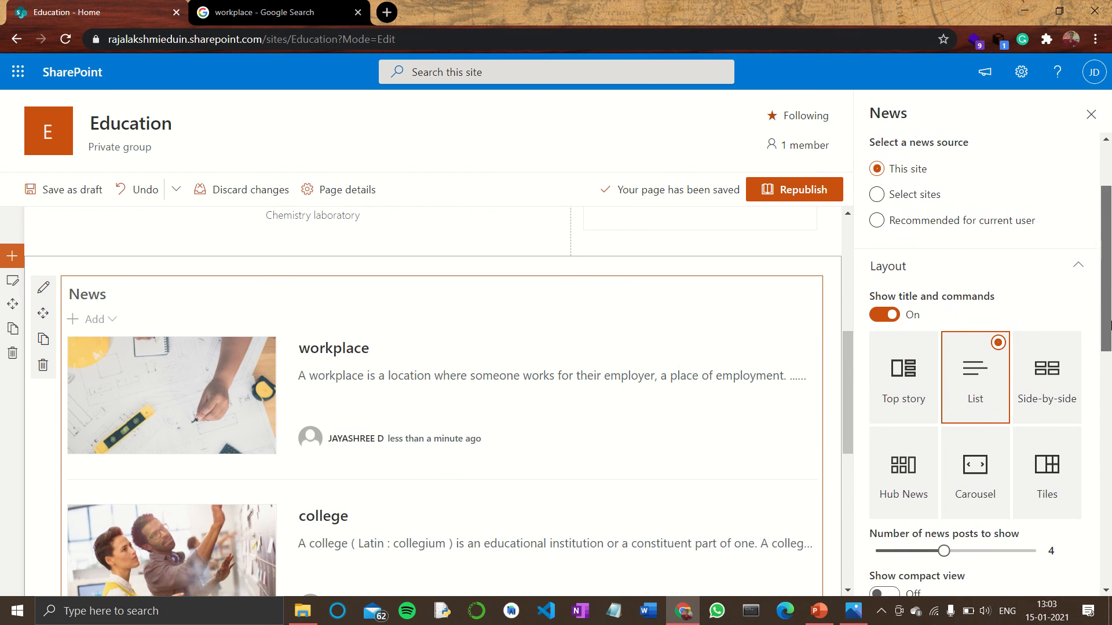
left_click_drag(845, 395, 870, 403)
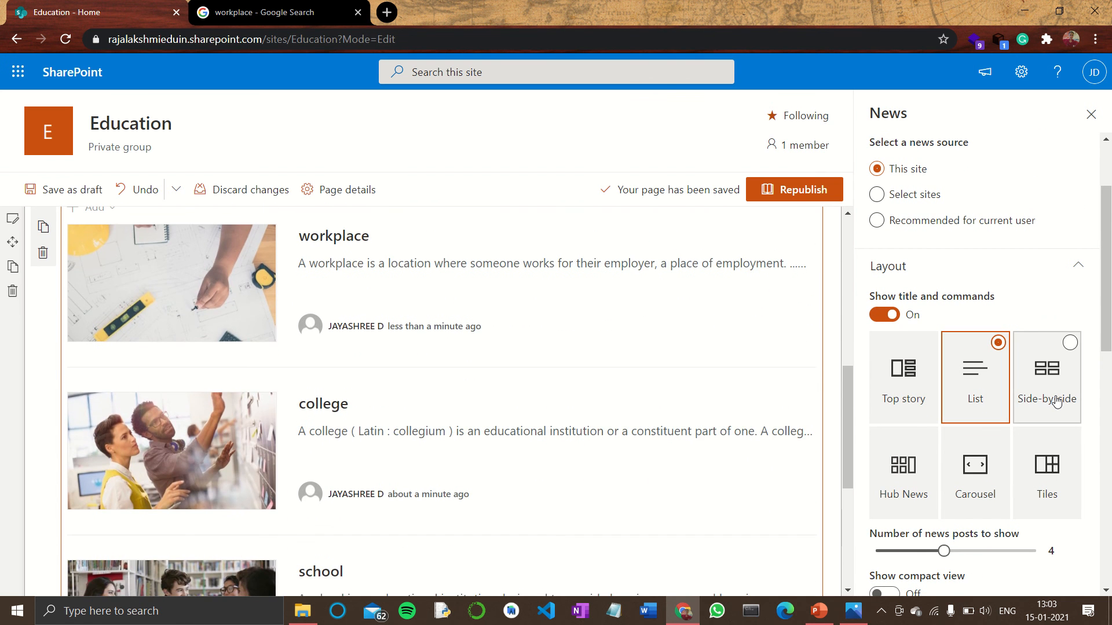
left_click(1057, 401)
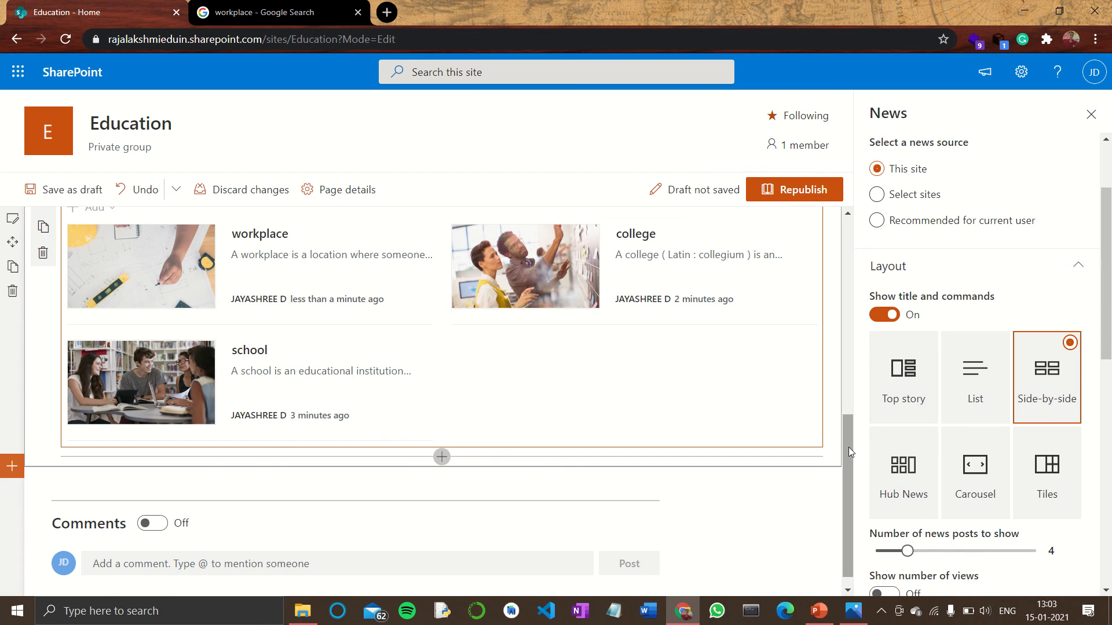
left_click_drag(849, 447, 848, 418)
left_click(903, 463)
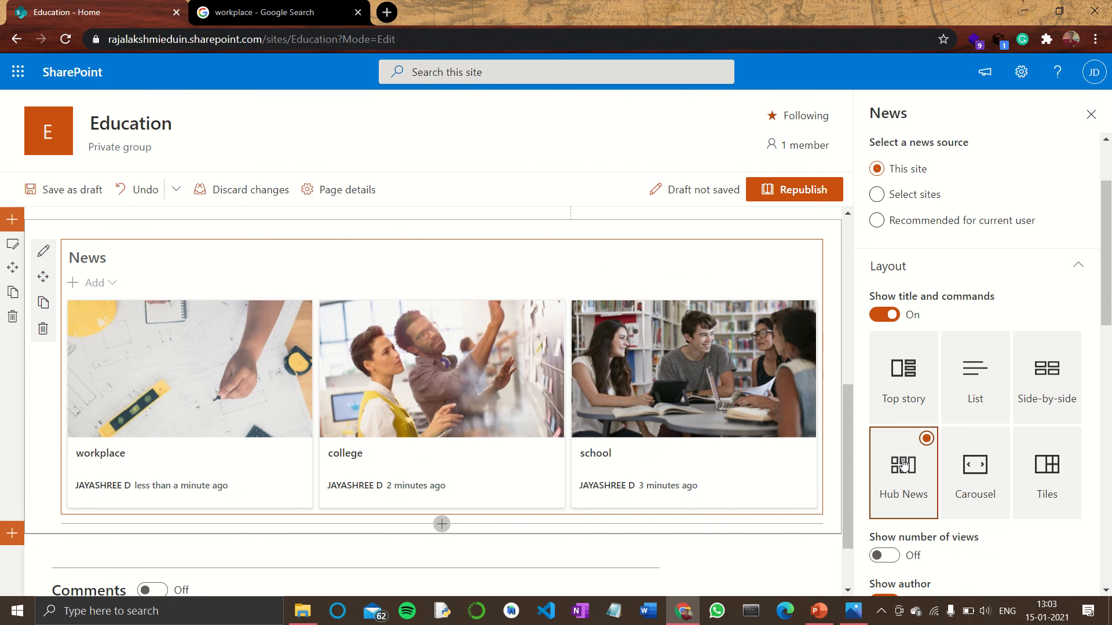
Apply the Carousel layout to the News web part and set the number of news posts to show to 3
left_click(968, 482)
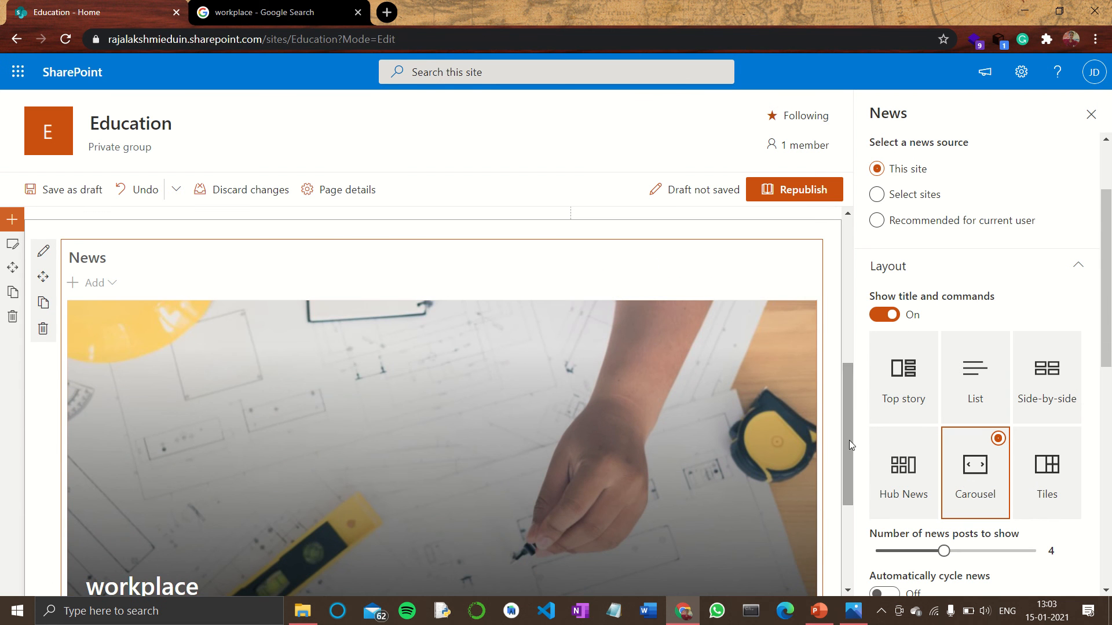
left_click_drag(849, 440, 850, 477)
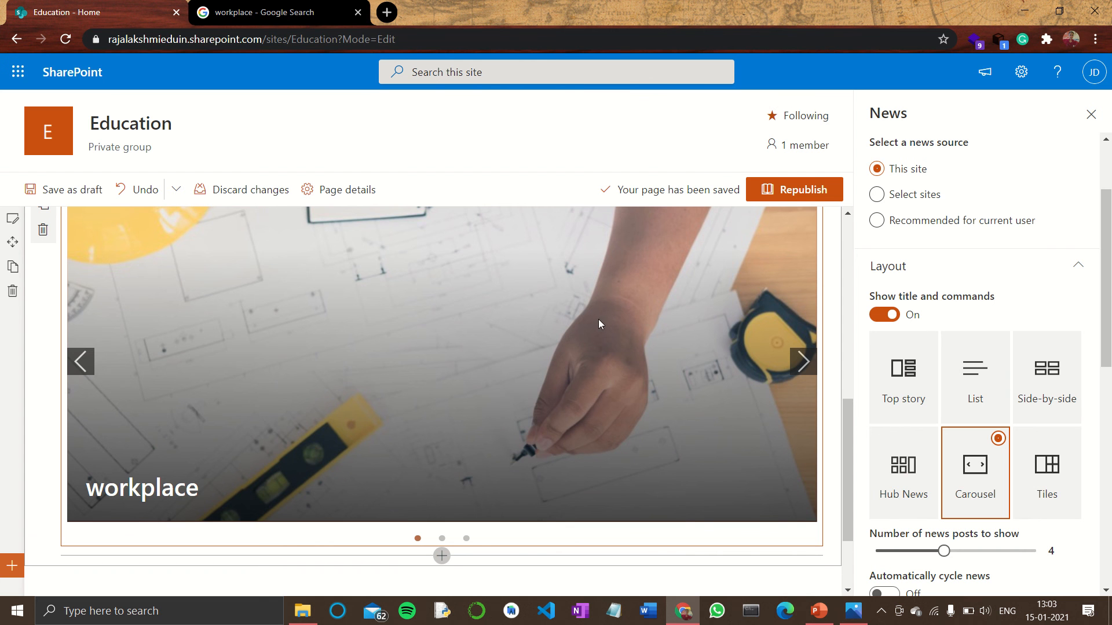
scroll(953, 238, "down", 5)
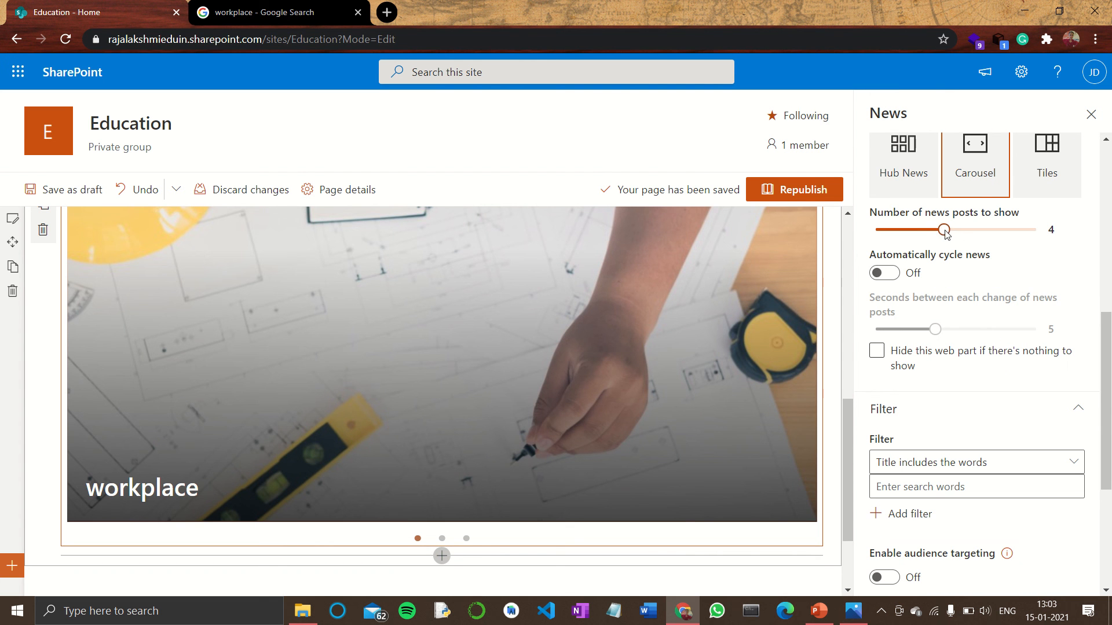
left_click_drag(945, 232, 908, 242)
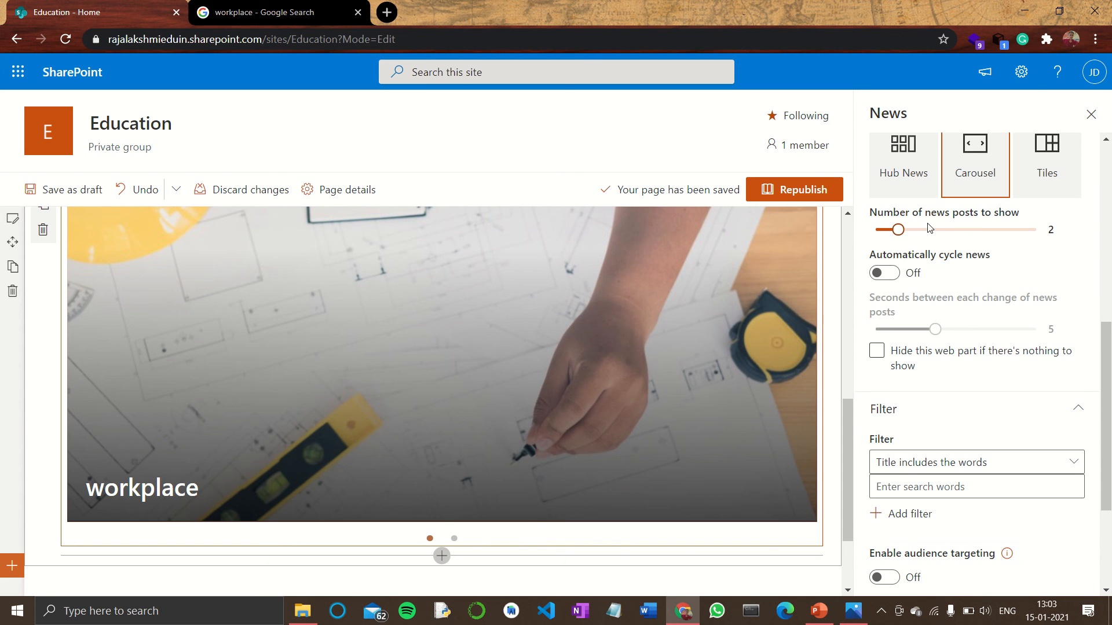
left_click_drag(899, 232, 921, 231)
Turn on automatic cycling of the news carousel with 3 seconds between each change of posts
left_click(888, 275)
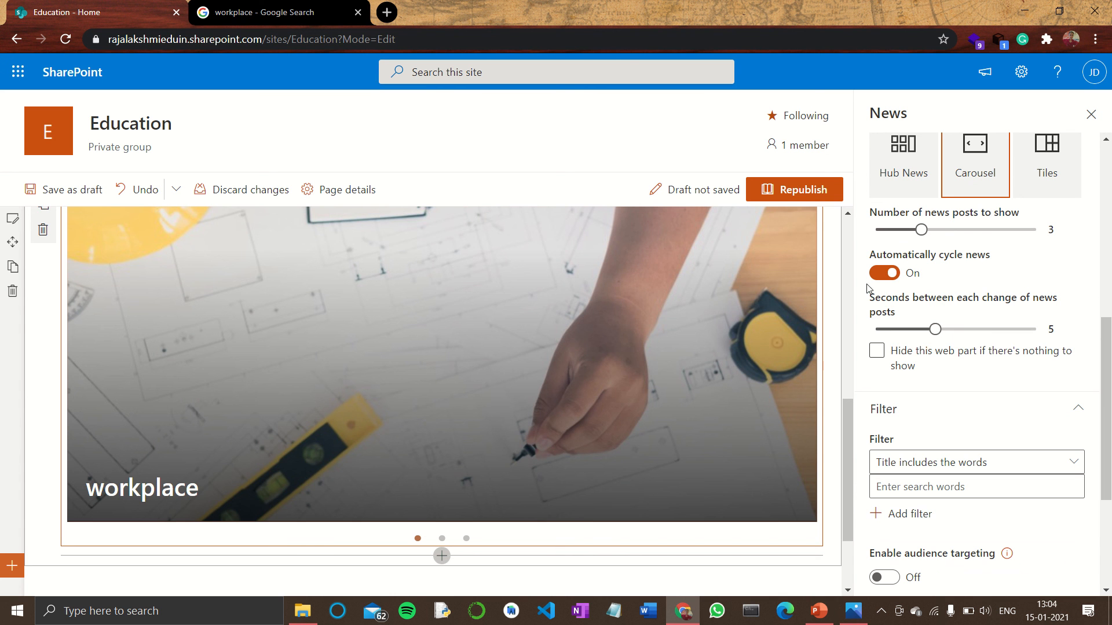
left_click(908, 330)
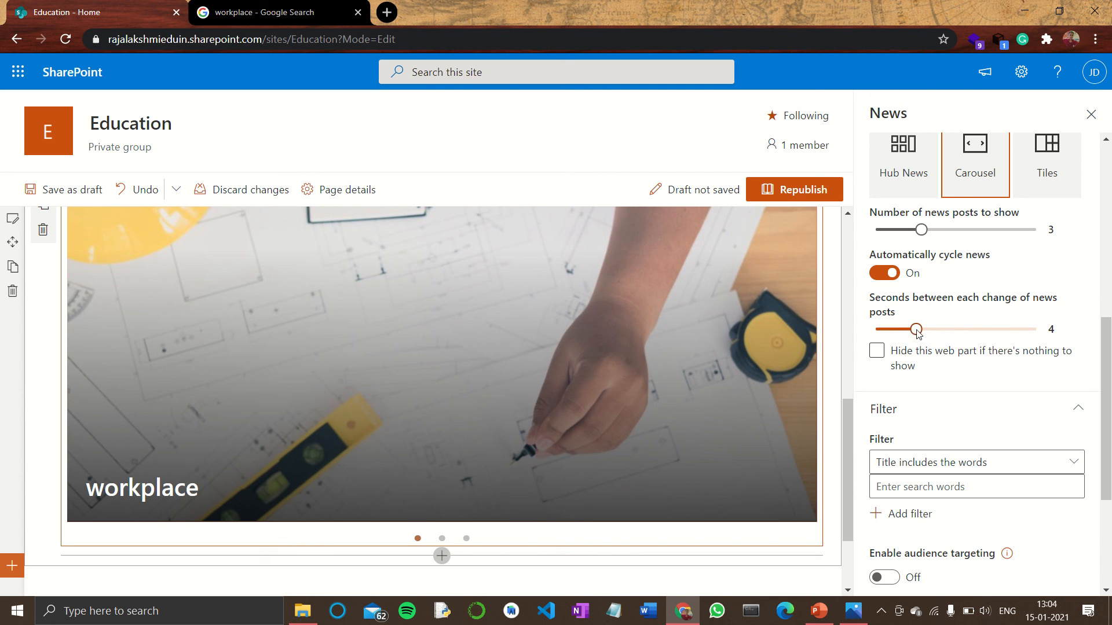
left_click_drag(907, 331, 886, 332)
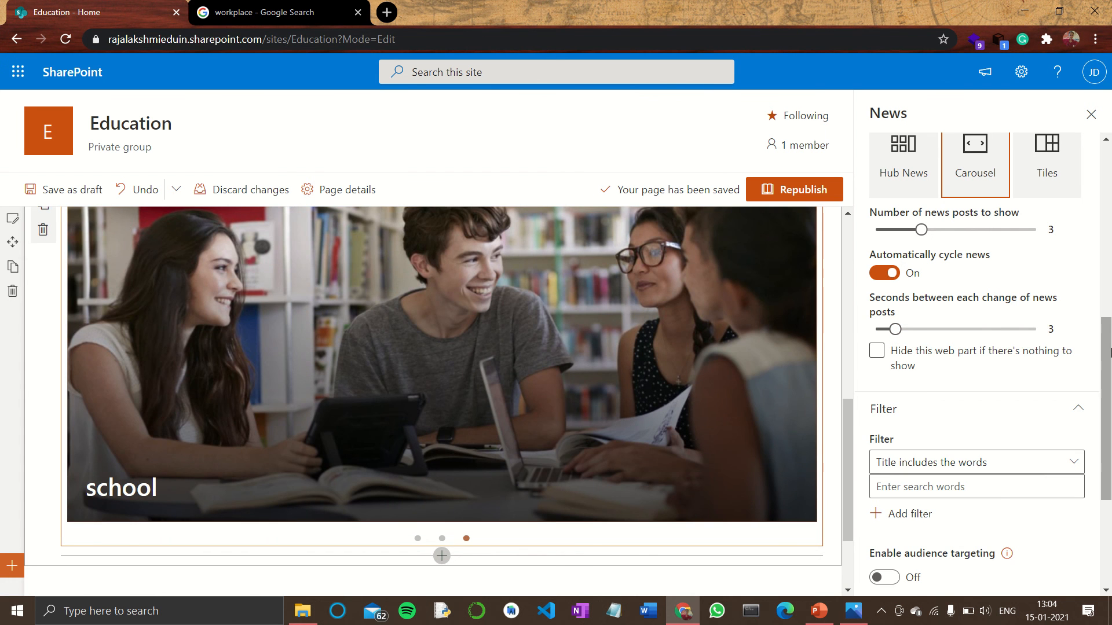
scroll(1110, 352, "down", 3)
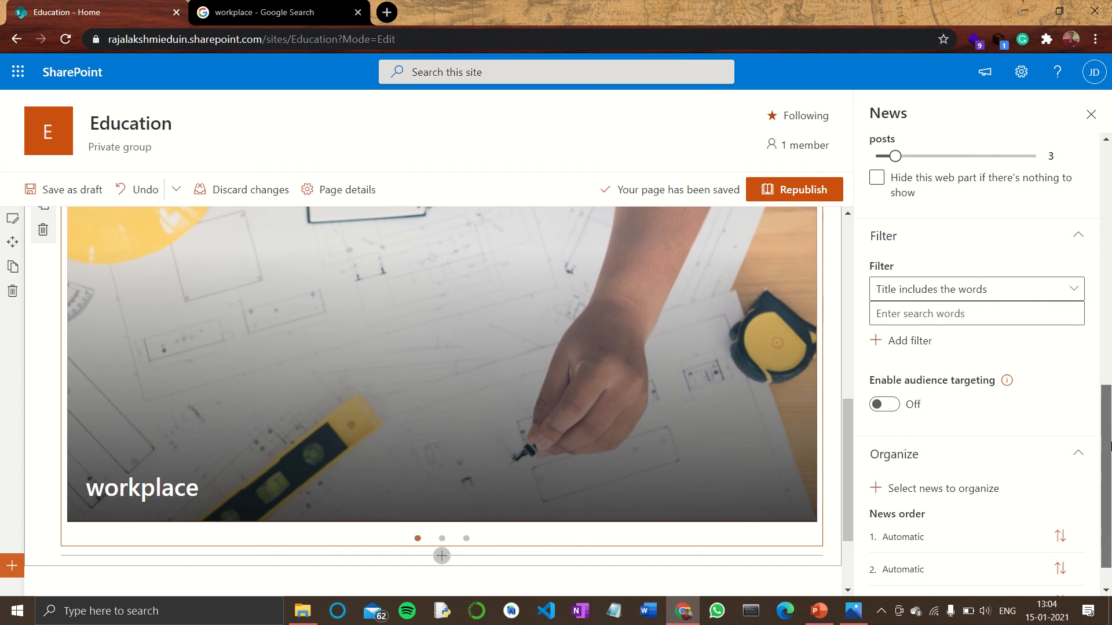
scroll(1105, 448, "down", 1)
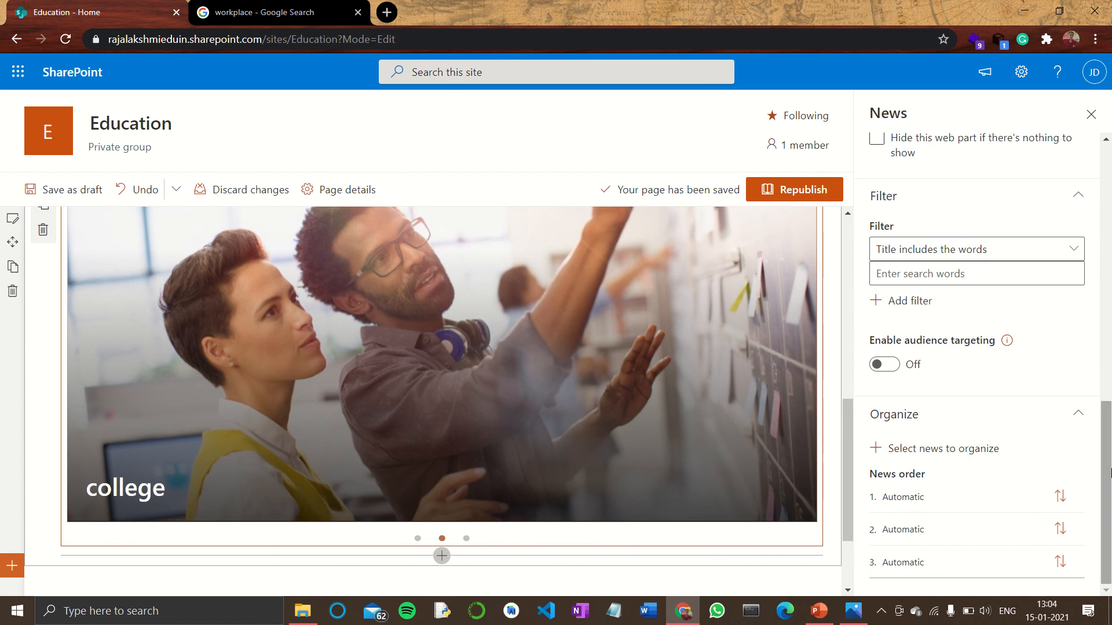
left_click_drag(1106, 452, 1111, 196)
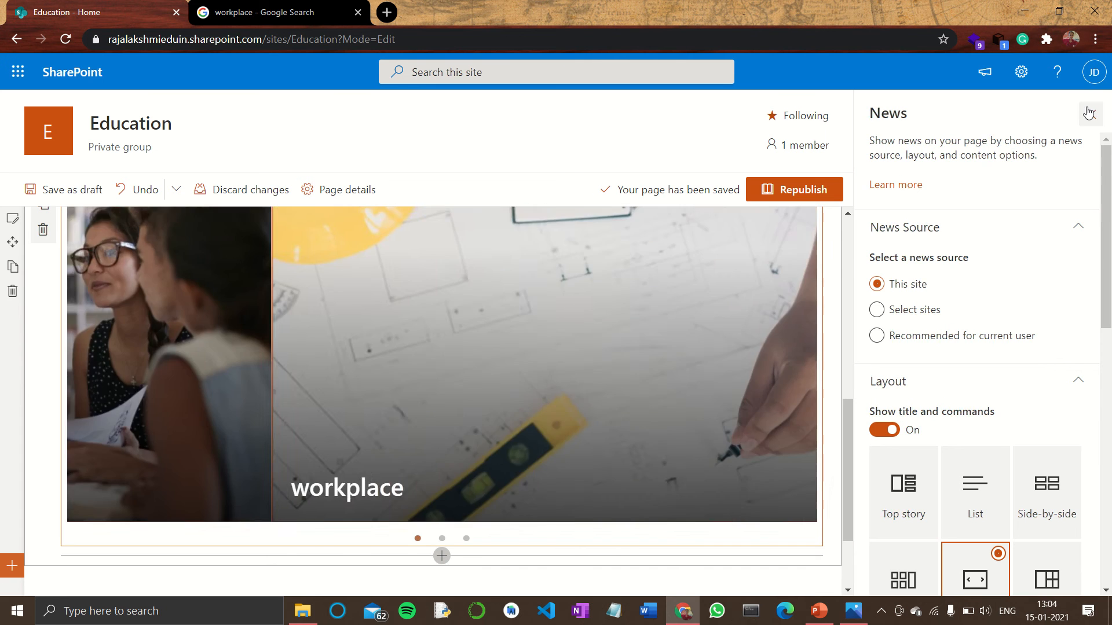
left_click(1090, 114)
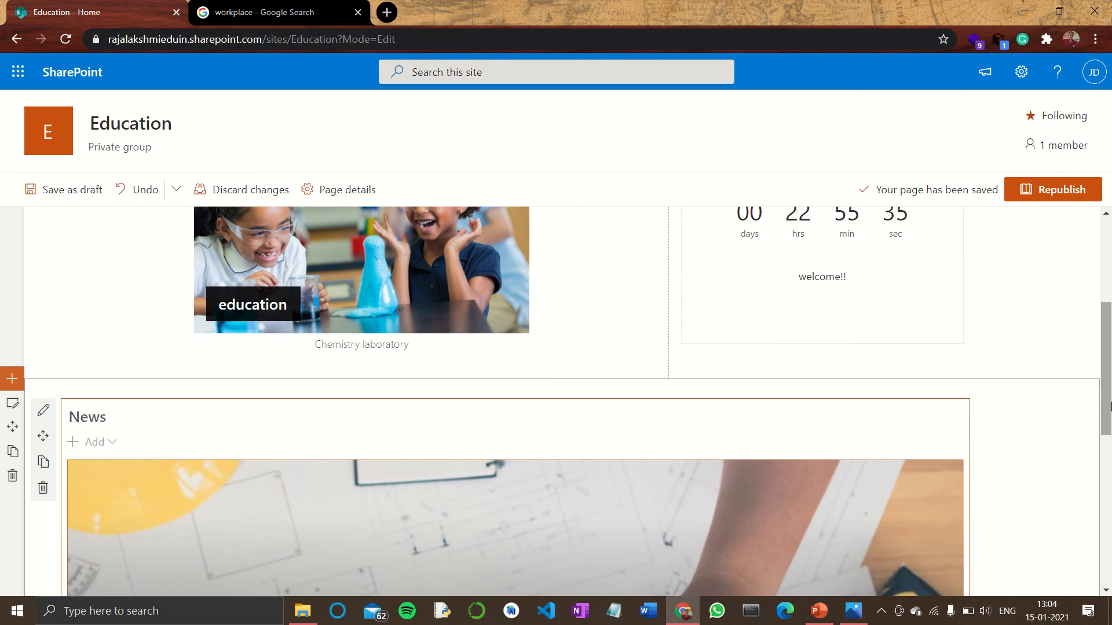
Republish the Education home page and look over the news carousel on the published page
left_click_drag(1106, 406, 1108, 329)
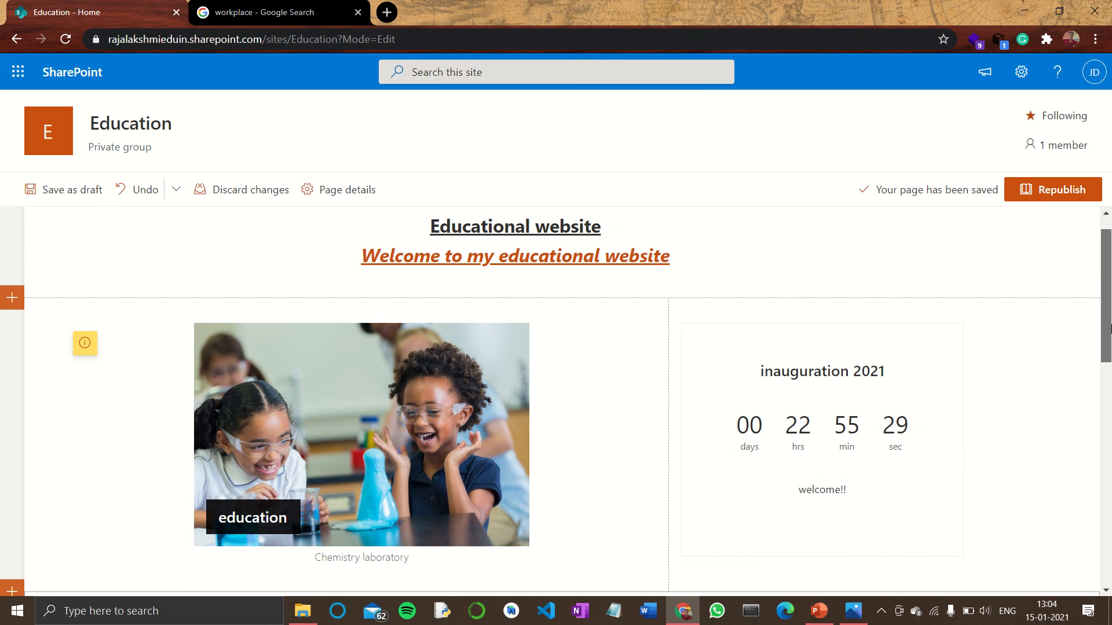
left_click_drag(1109, 329, 1108, 339)
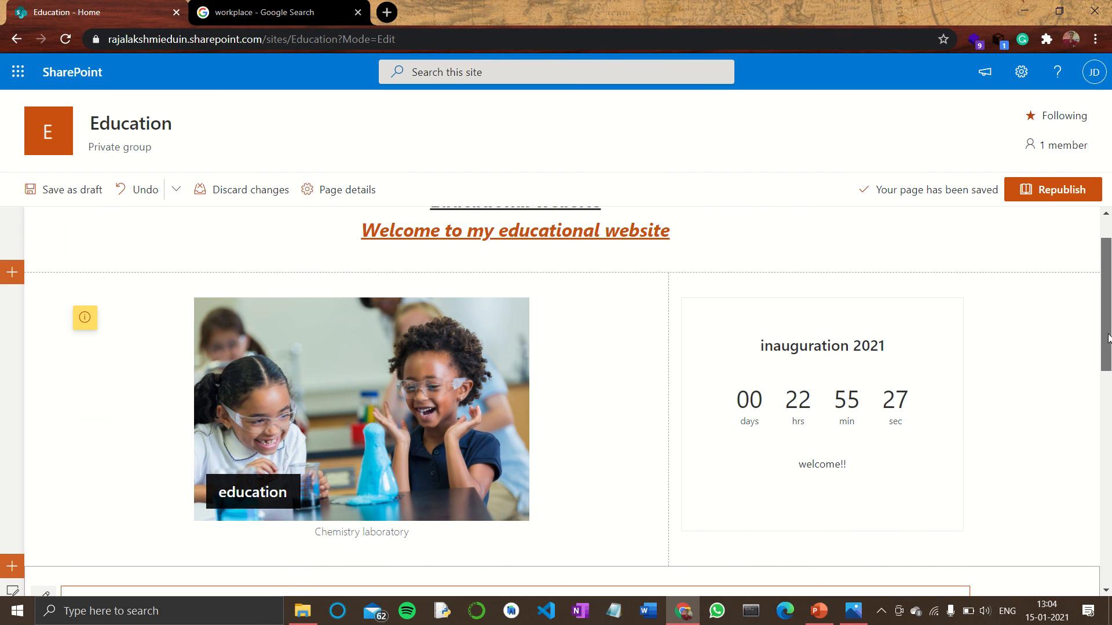
left_click(1046, 191)
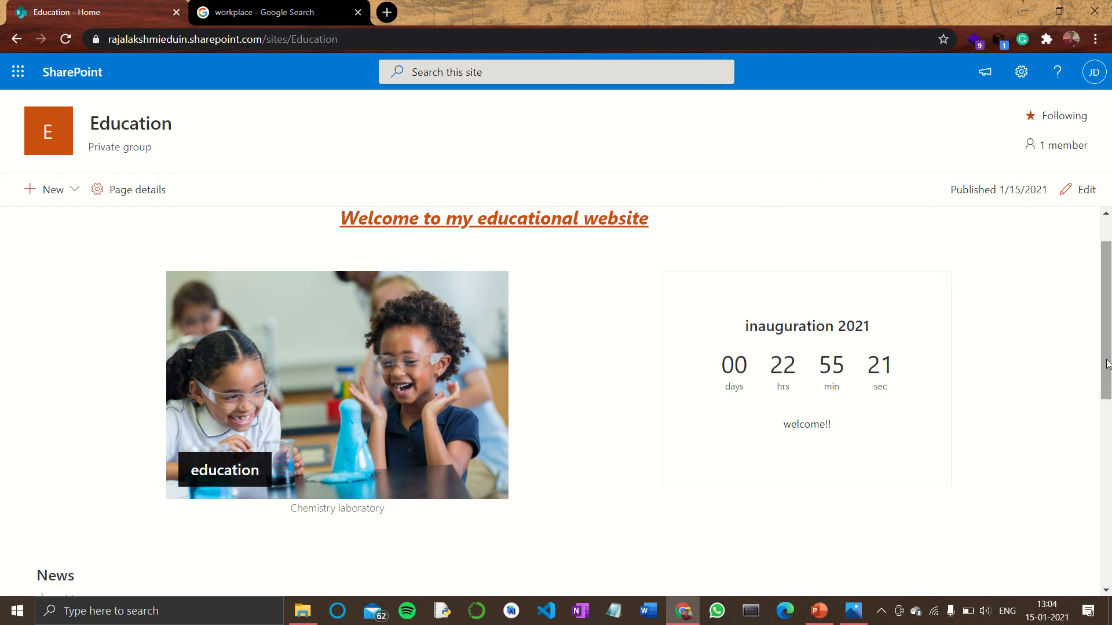
left_click_drag(1110, 349, 1108, 560)
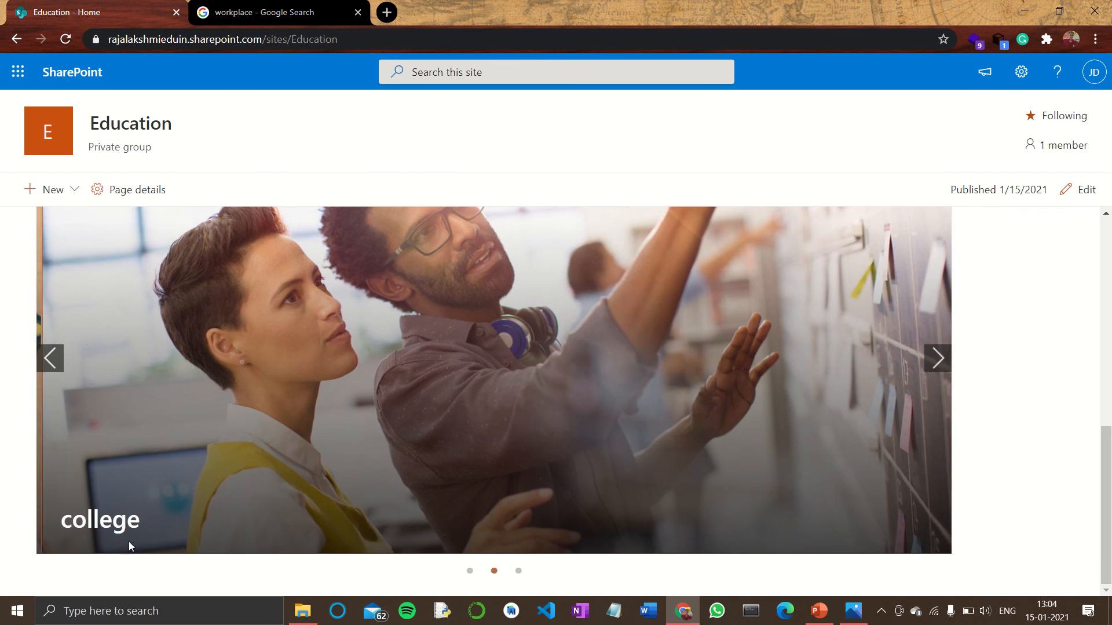
left_click_drag(1109, 524, 1110, 466)
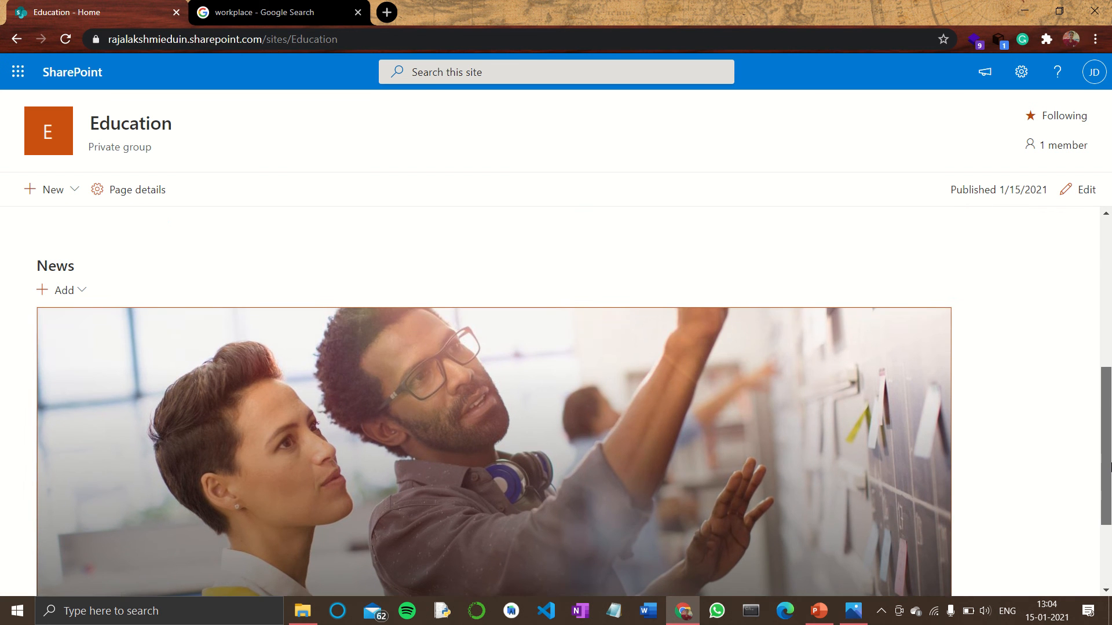